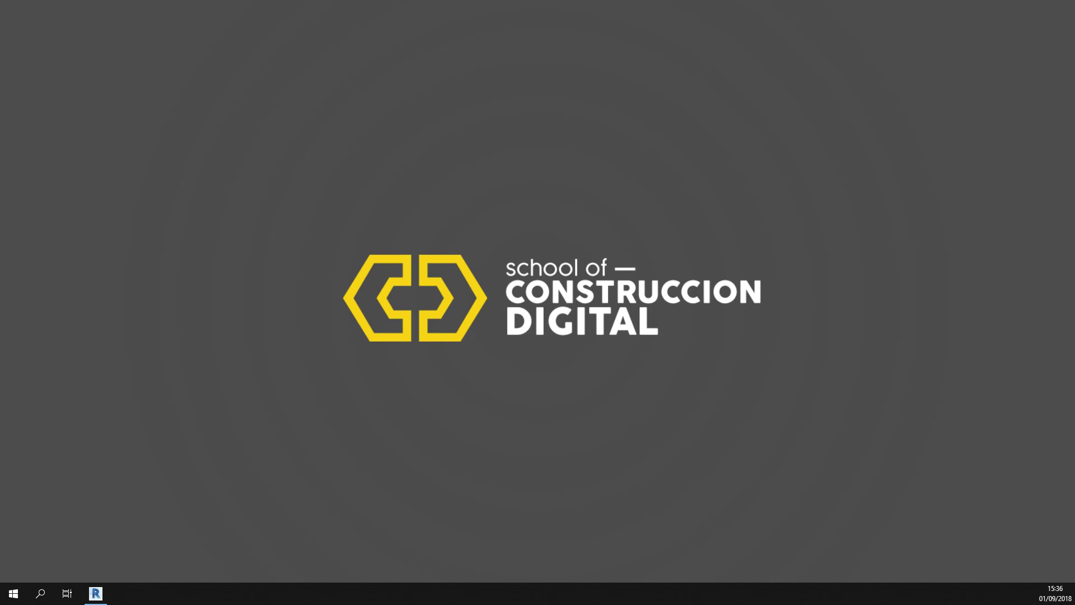
- Create a new project from the Plantilla arquitectónica template
{"action": "left_click", "coordinate": [103, 597]}
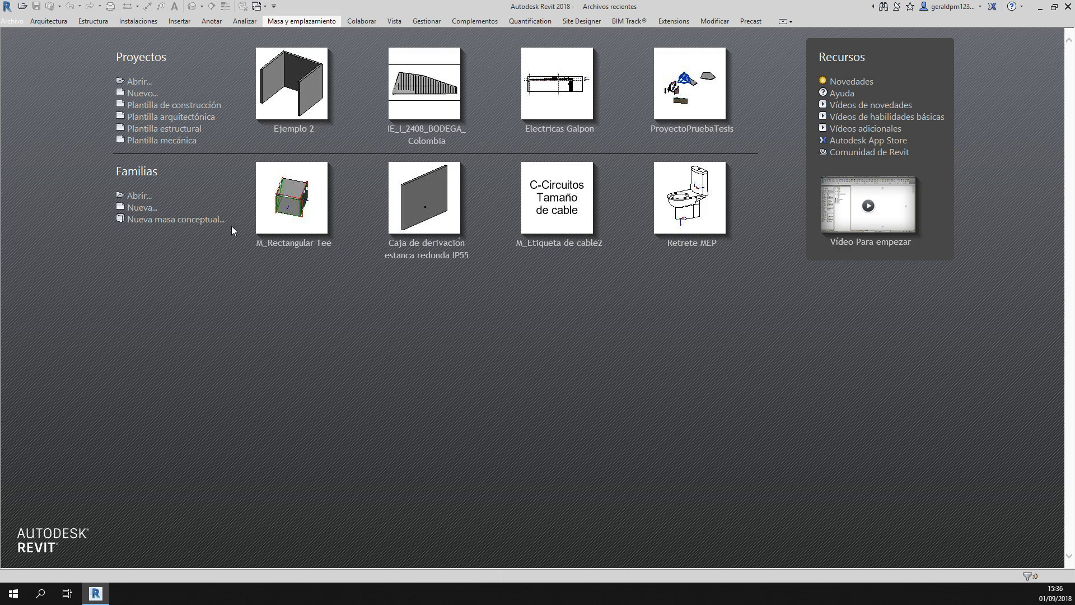
{"action": "left_click", "coordinate": [143, 94]}
{"action": "left_click", "coordinate": [453, 273]}
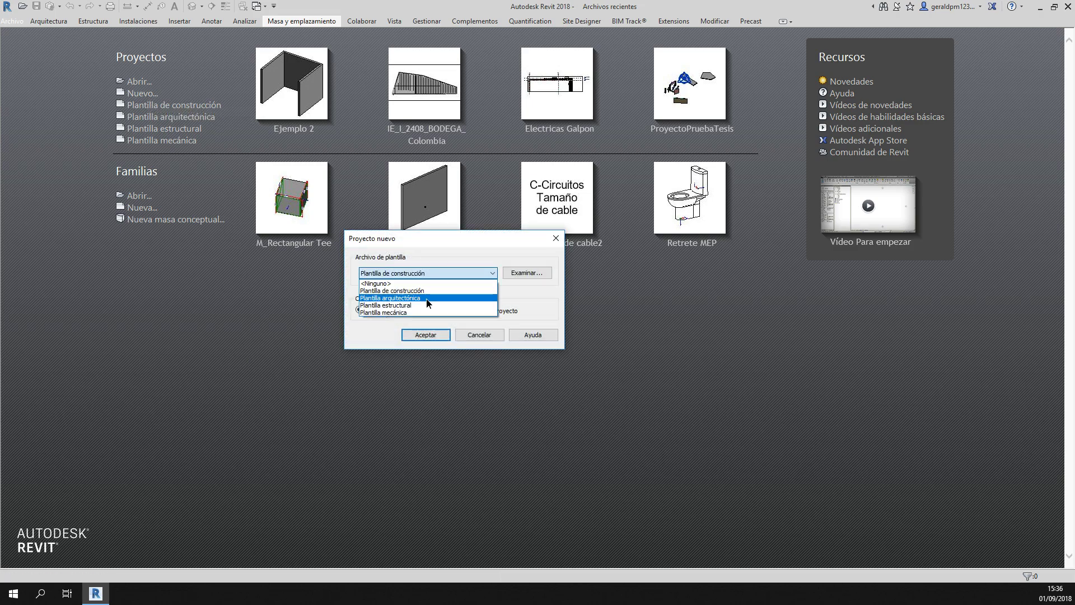
{"action": "left_click", "coordinate": [429, 290]}
{"action": "left_click", "coordinate": [427, 336]}
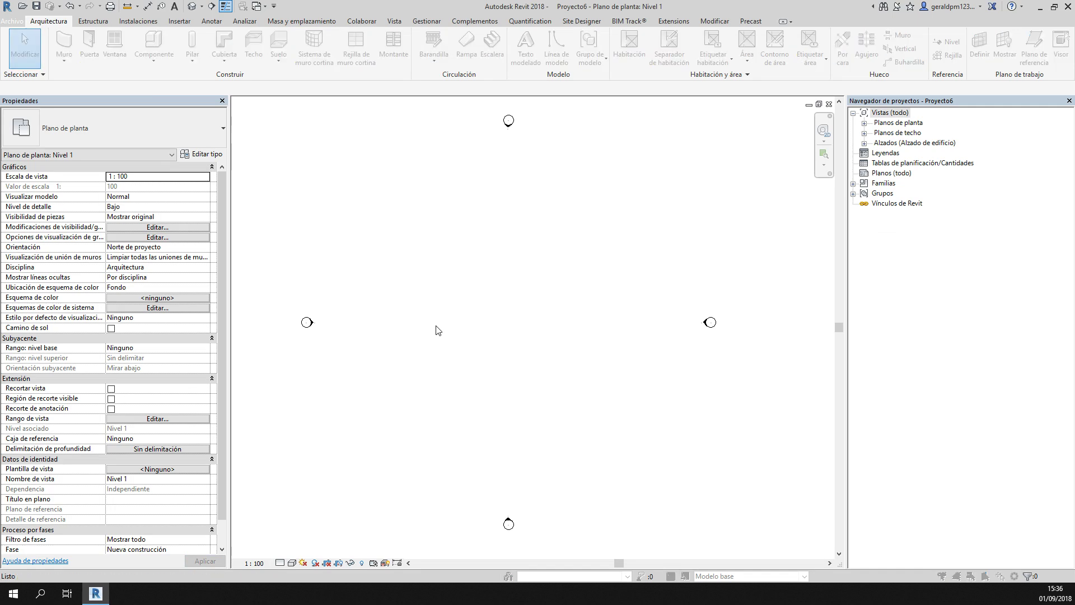
- Set project length units to metres with 2 decimal places and the m symbol
{"action": "key", "text": "u"}
{"action": "key", "text": "n"}
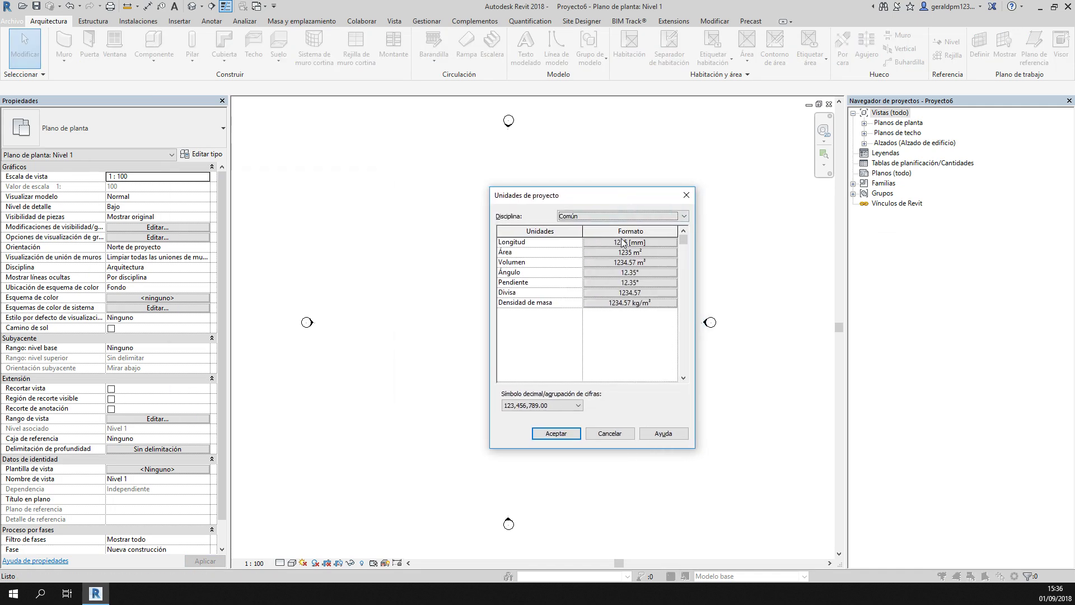
{"action": "left_click", "coordinate": [624, 243]}
{"action": "left_click", "coordinate": [515, 213]}
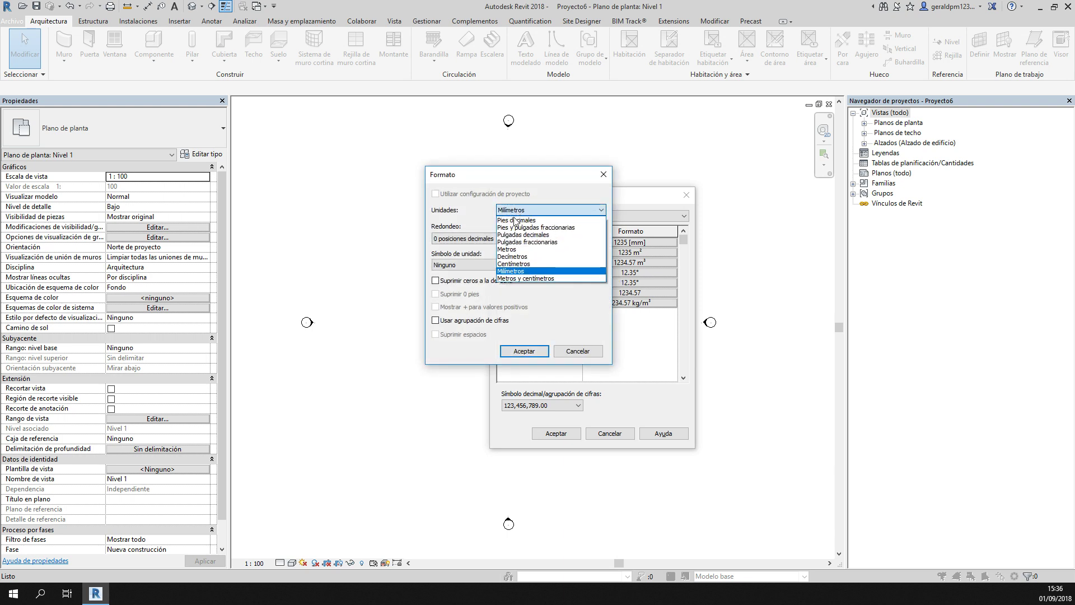
{"action": "left_click", "coordinate": [507, 247]}
{"action": "left_click", "coordinate": [469, 238]}
{"action": "left_click", "coordinate": [454, 285]}
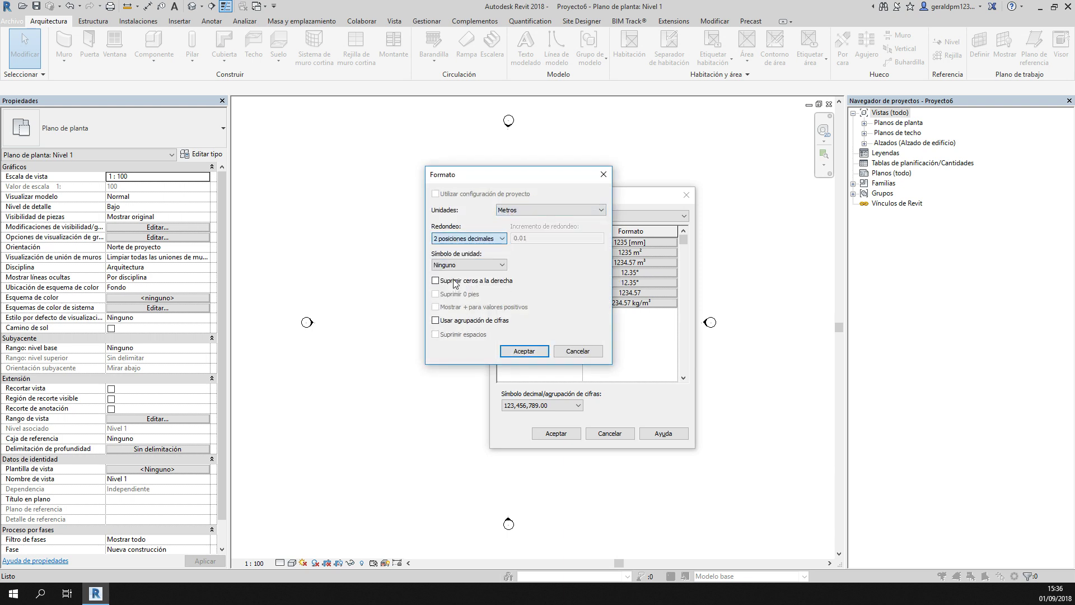
{"action": "left_click", "coordinate": [450, 265]}
{"action": "left_click", "coordinate": [449, 282]}
{"action": "left_click", "coordinate": [524, 351]}
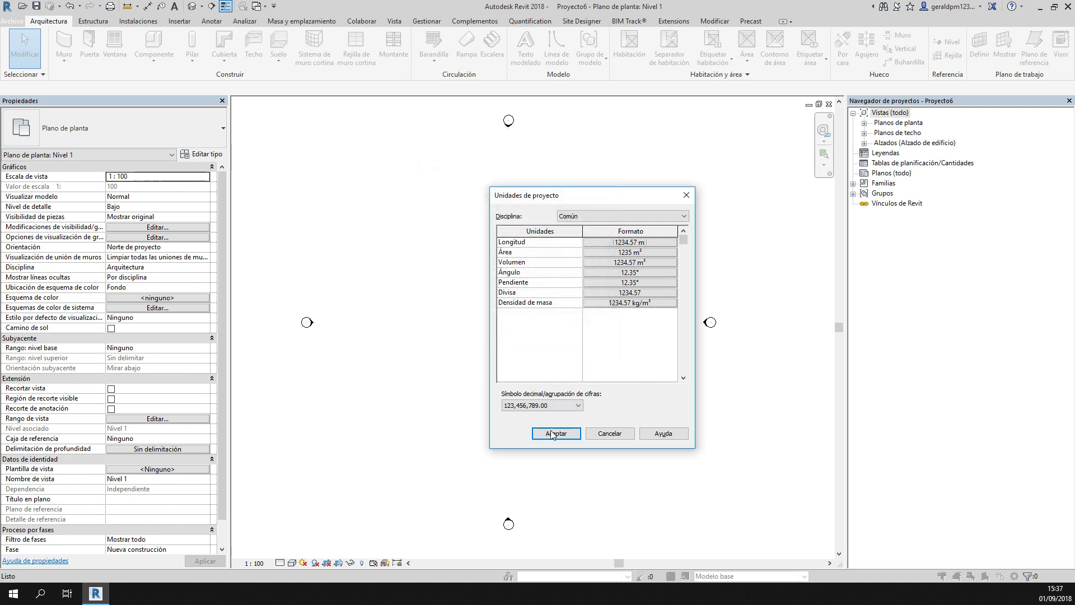
{"action": "left_click", "coordinate": [556, 432]}
- Make the Topografía category visible in the Nivel 1 plan
{"action": "middle_click_drag", "start_coordinate": [480, 331], "coordinate": [436, 339]}
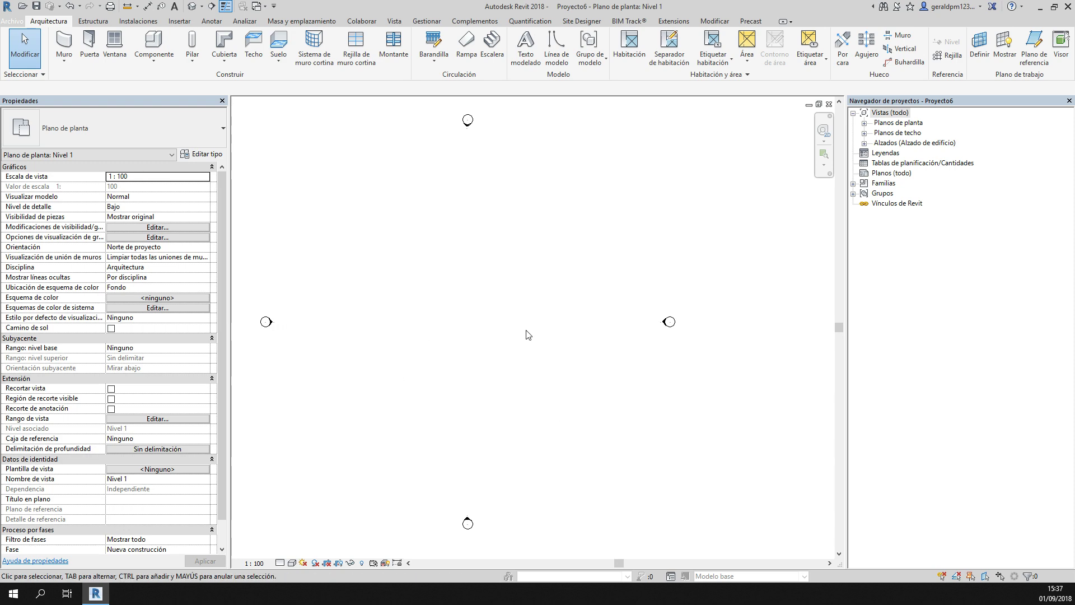
{"action": "key", "text": "ctrl+s"}
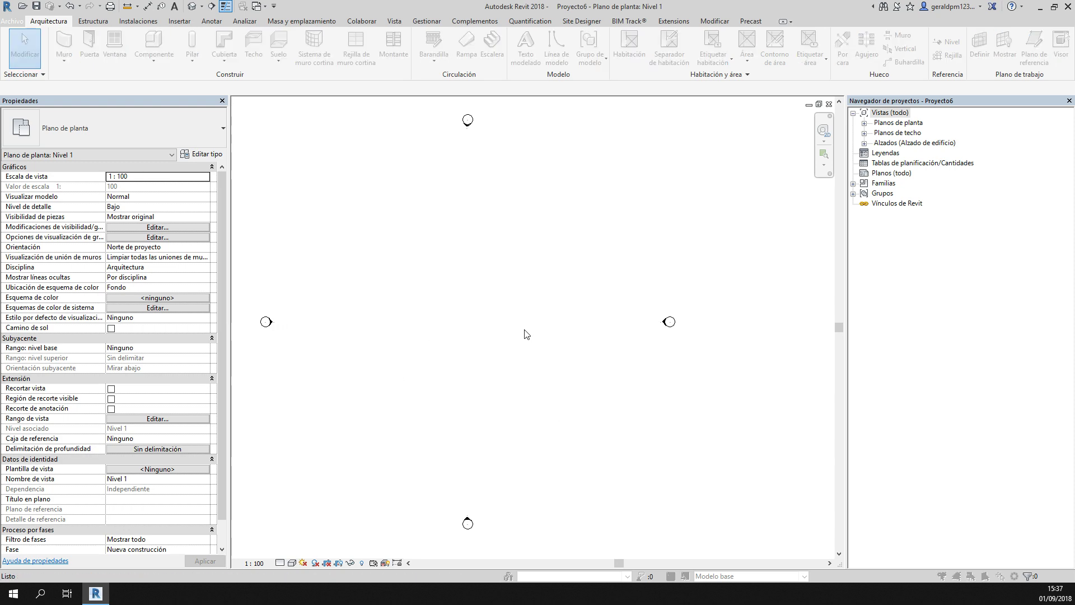
{"action": "key", "text": "v"}
{"action": "key", "text": "v"}
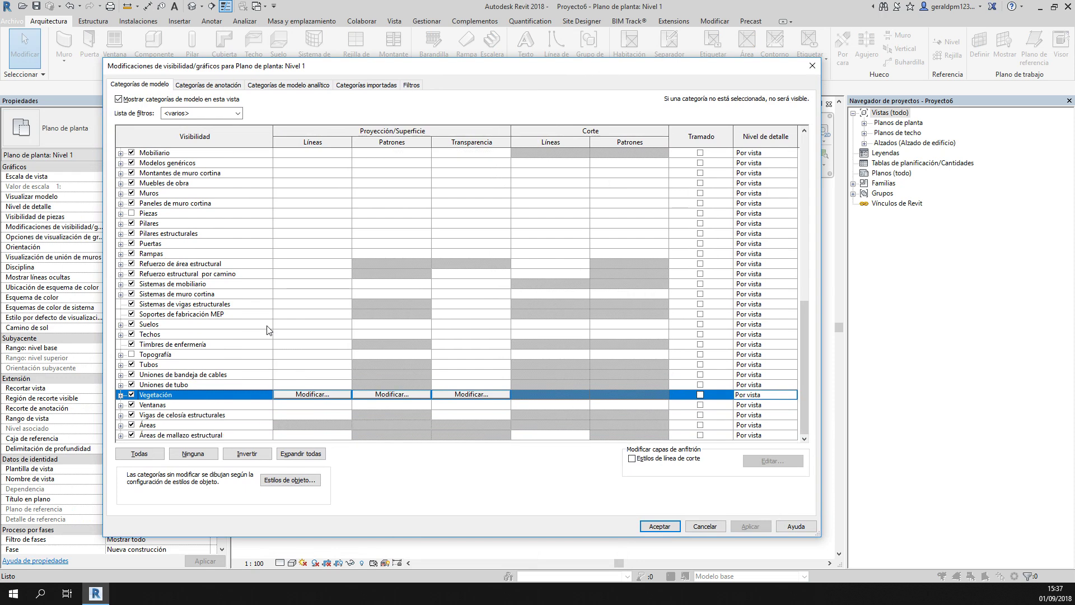
{"action": "left_click", "coordinate": [132, 353]}
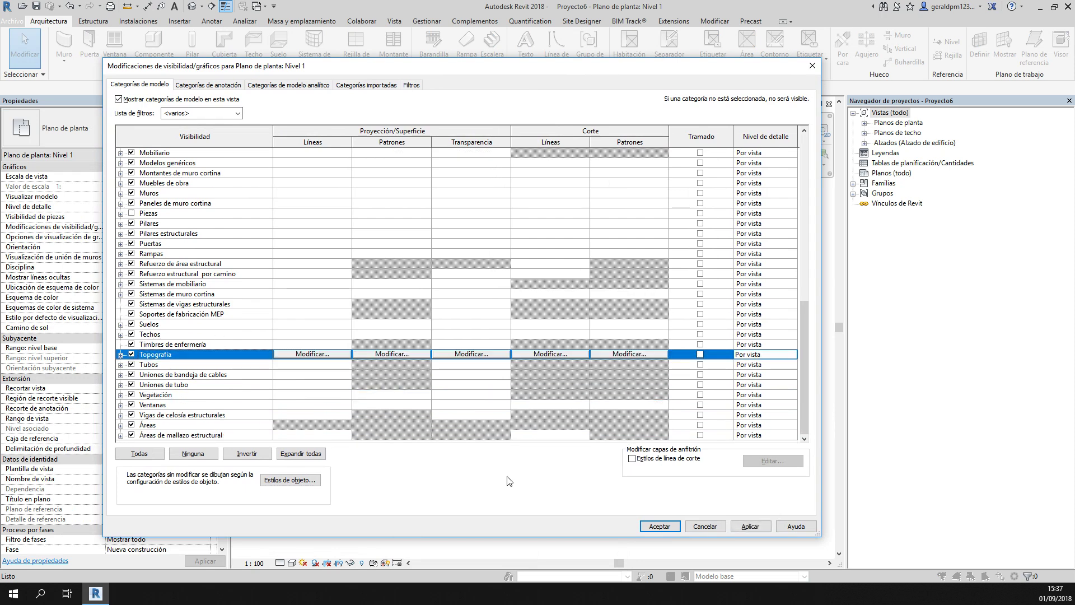
{"action": "left_click", "coordinate": [652, 529]}
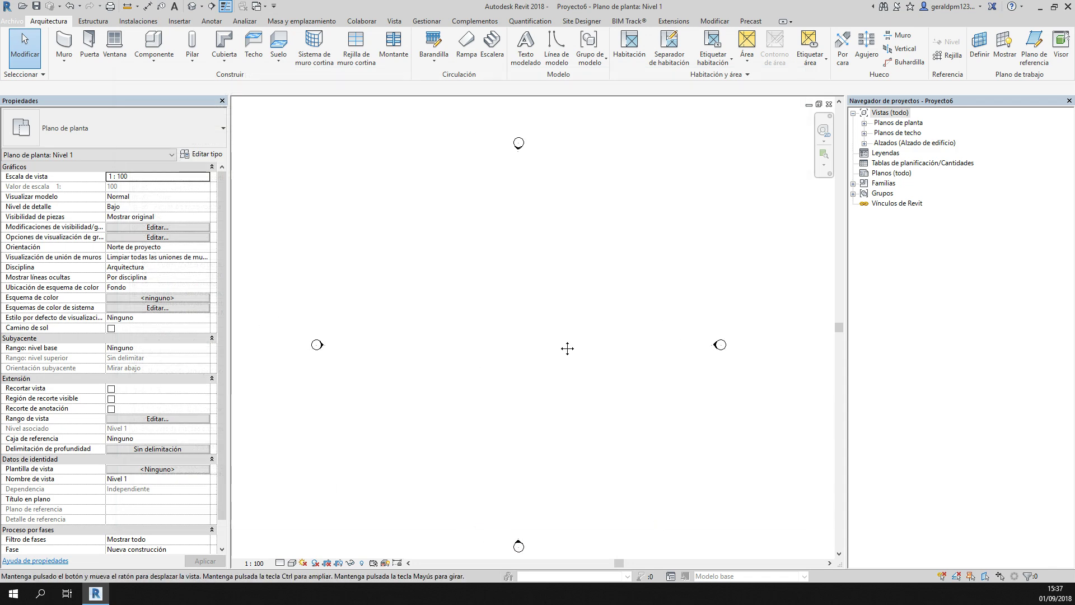
- Create a flat four-point topographic surface at elevation 0 m
{"action": "middle_click_drag", "start_coordinate": [547, 333], "coordinate": [558, 329]}
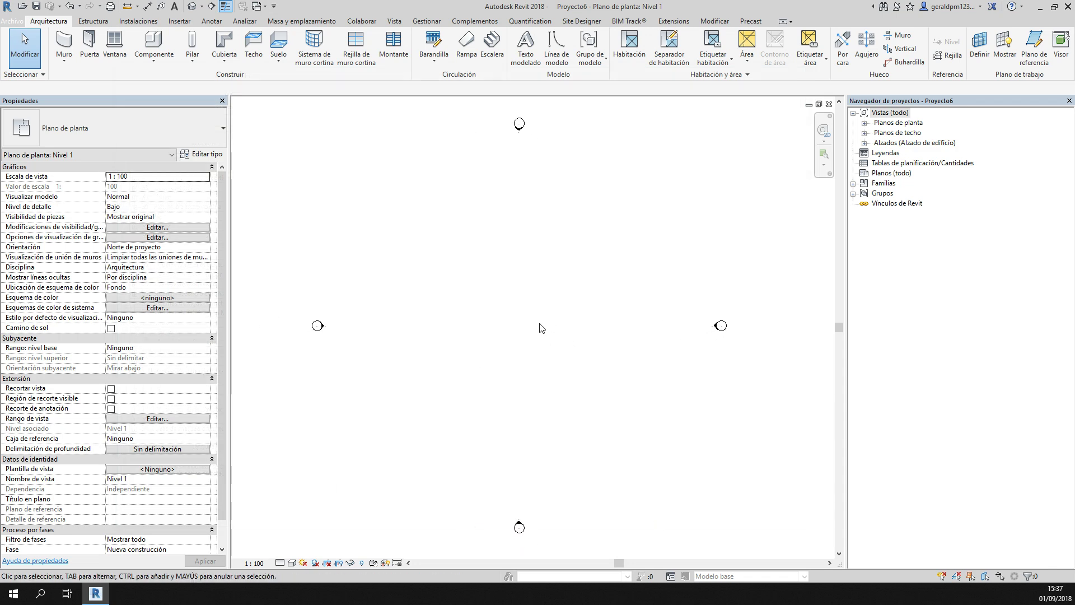
{"action": "left_click", "coordinate": [301, 21]}
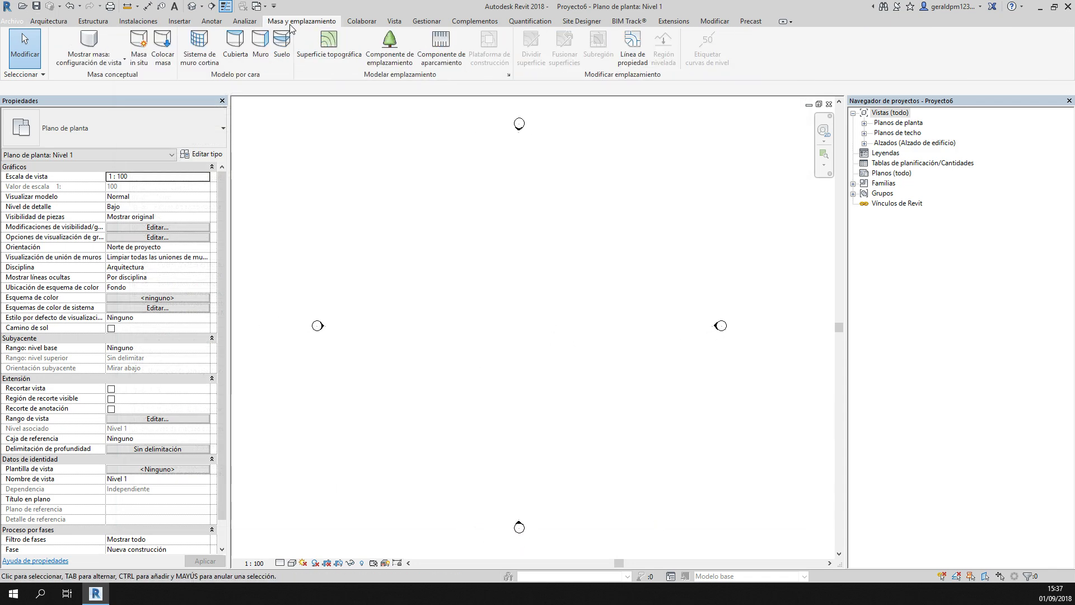
{"action": "left_click", "coordinate": [343, 62]}
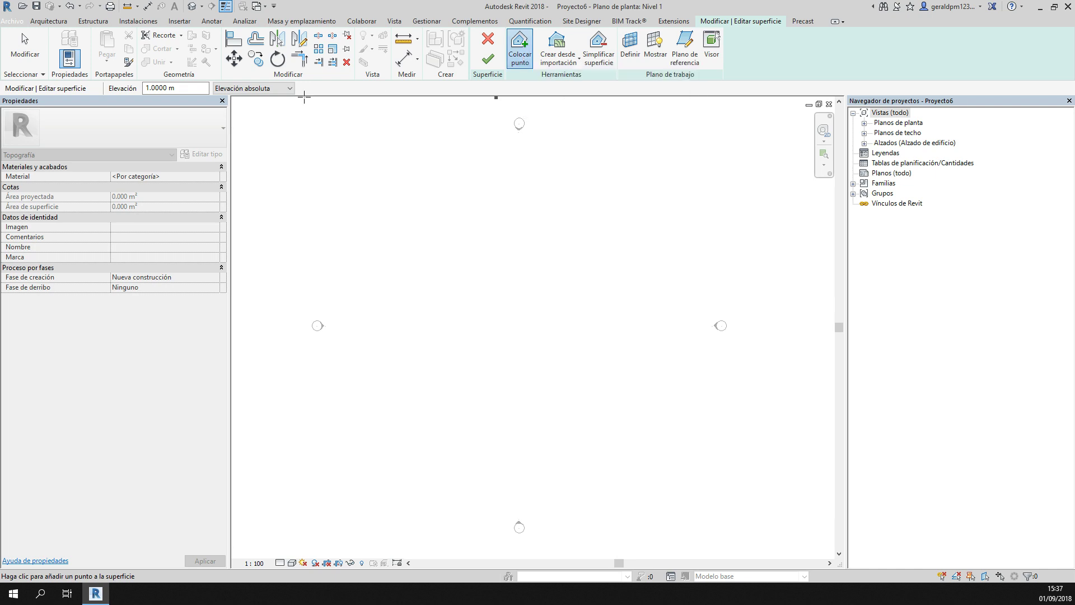
{"action": "left_click", "coordinate": [179, 88]}
{"action": "type", "text": "0"}
{"action": "left_click", "coordinate": [443, 284]}
{"action": "left_click", "coordinate": [589, 403]}
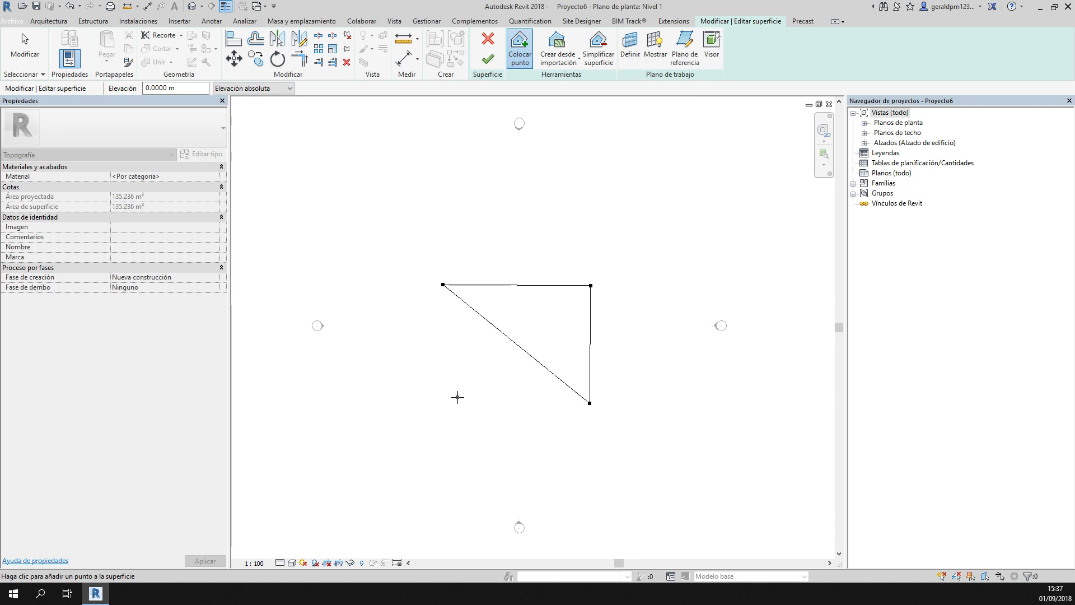
{"action": "left_click", "coordinate": [454, 400]}
{"action": "left_click", "coordinate": [487, 58]}
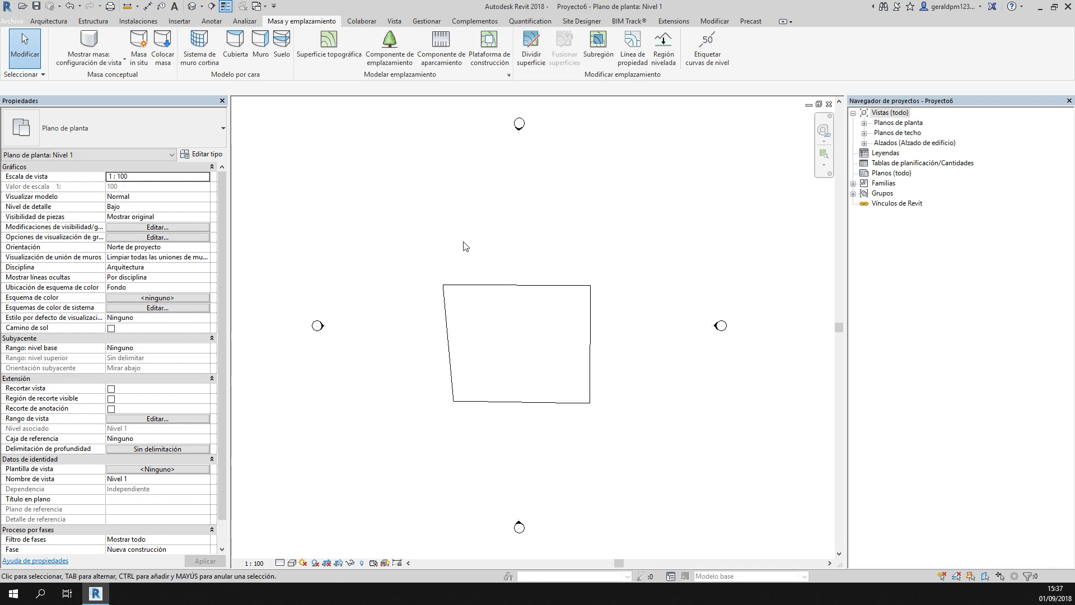
- Check the surface in the 3D view, then return to the Nivel 1 floor plan
{"action": "left_click", "coordinate": [191, 6]}
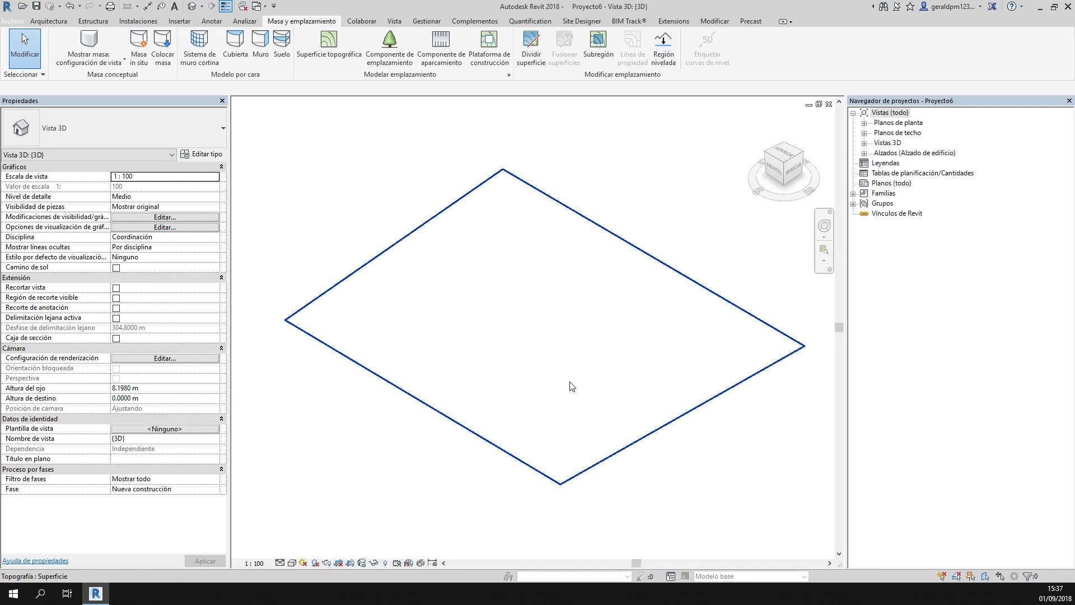
{"action": "left_click", "coordinate": [899, 123]}
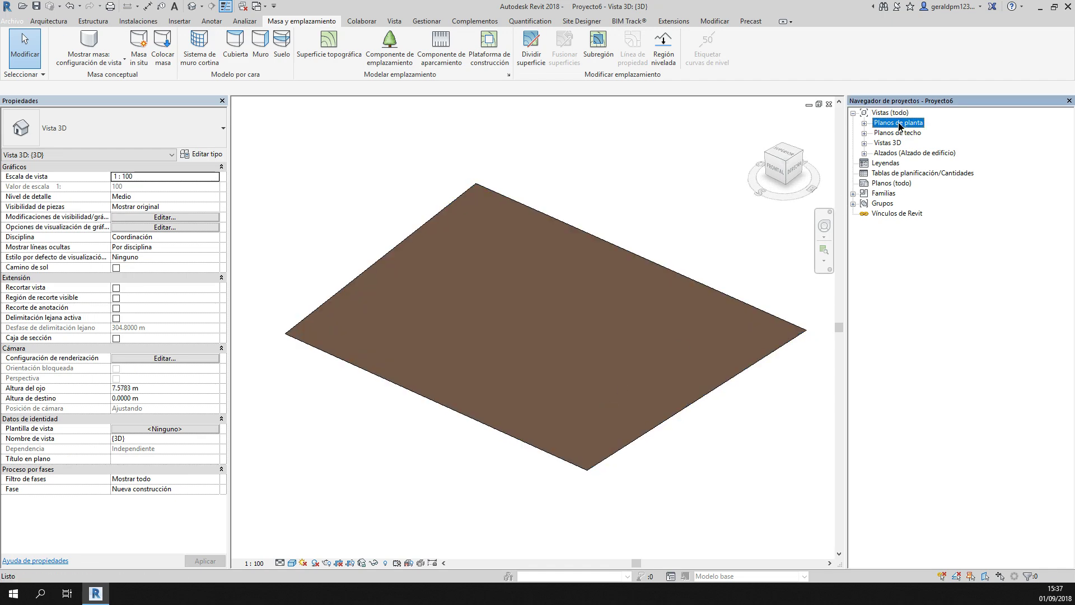
{"action": "double_click", "coordinate": [898, 124]}
{"action": "double_click", "coordinate": [896, 143]}
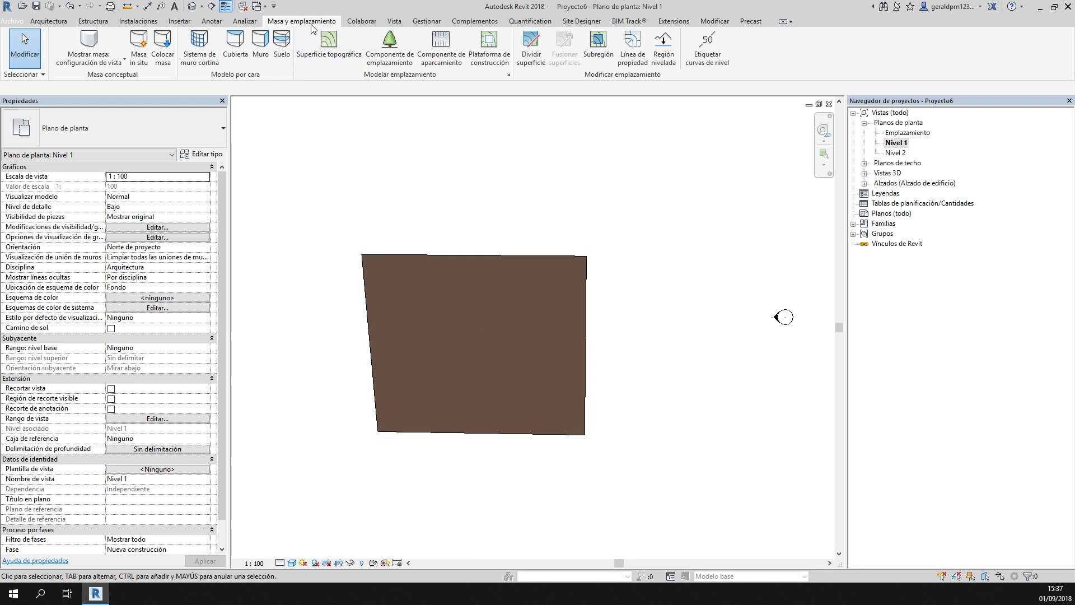
- Start a building pad and duplicate its type as 'Plataforma 1mm'
{"action": "left_click", "coordinate": [495, 67]}
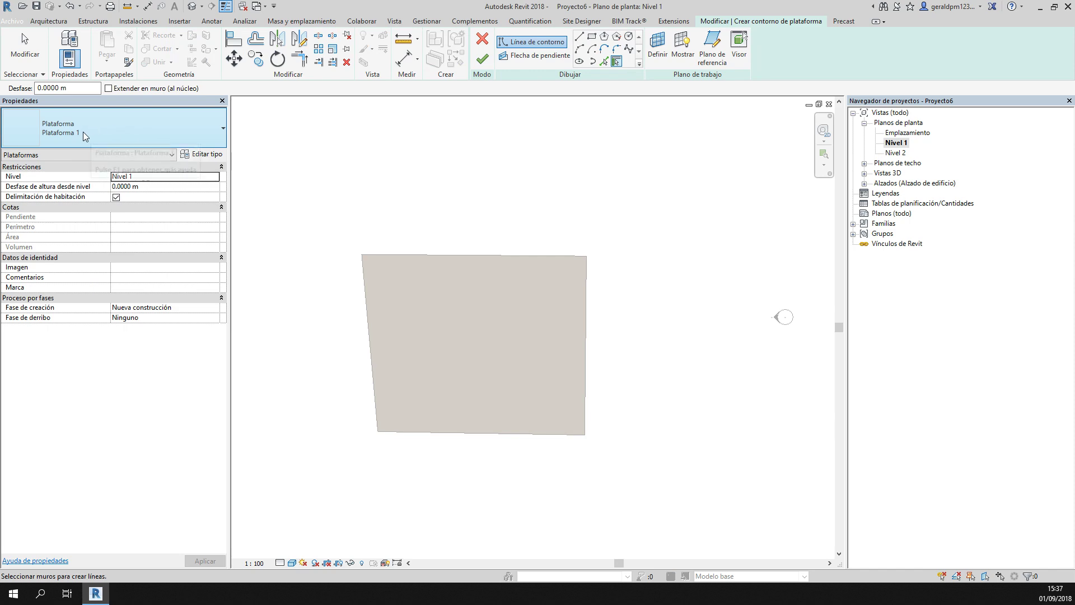
{"action": "left_click", "coordinate": [84, 136]}
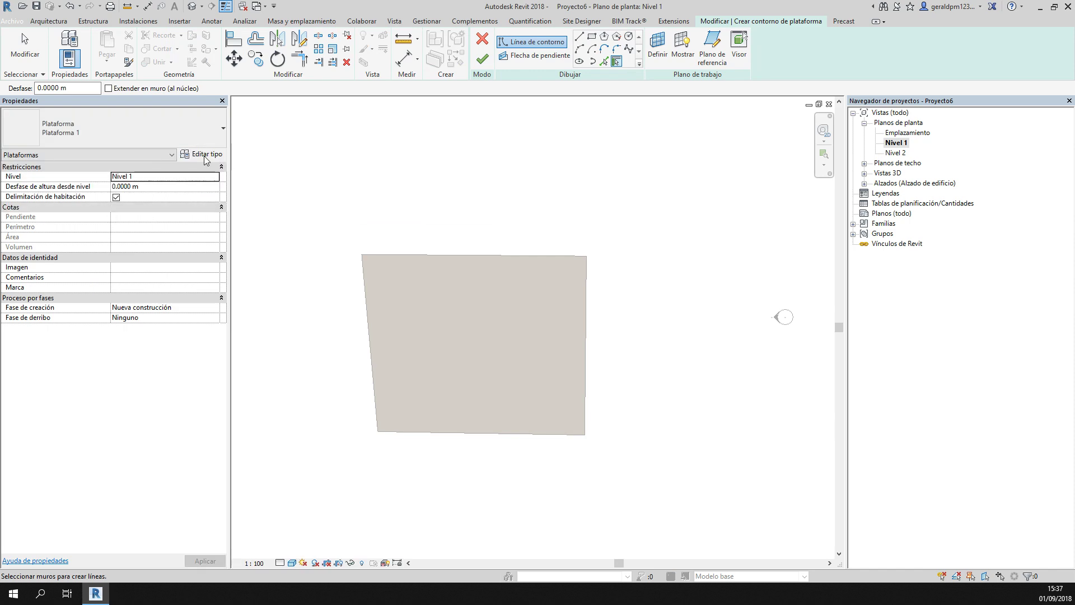
{"action": "left_click", "coordinate": [204, 155]}
{"action": "left_click", "coordinate": [648, 108]}
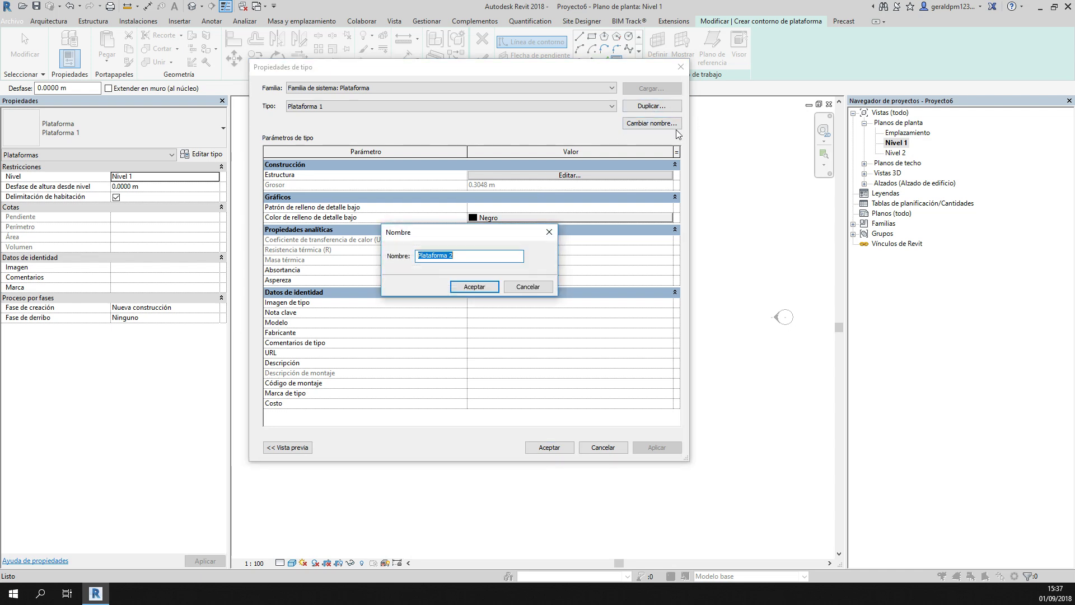
{"action": "type", "text": "Pla"}
{"action": "left_click", "coordinate": [474, 286]}
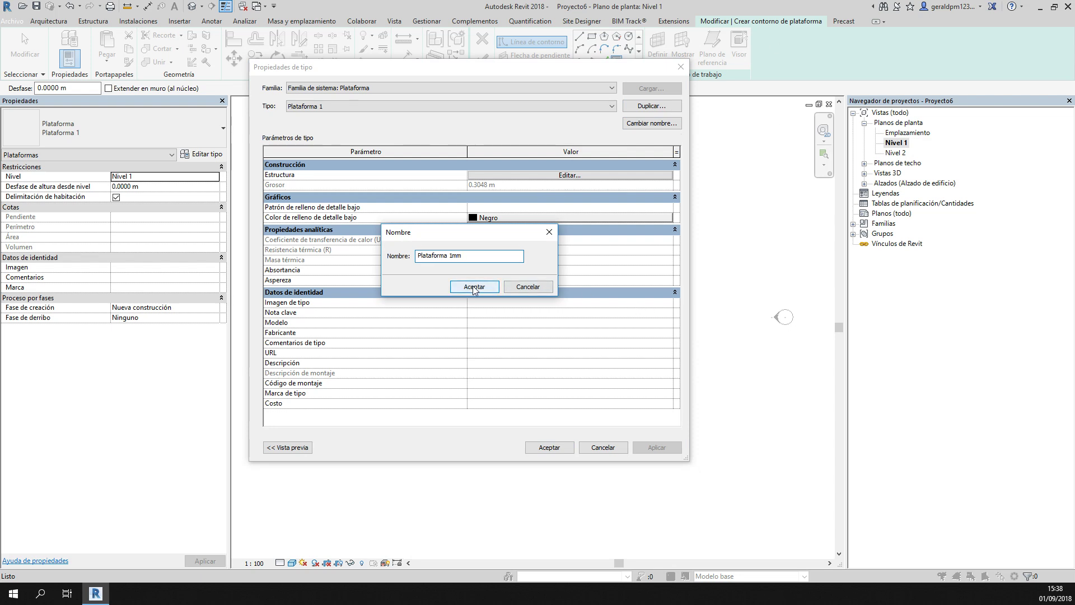
- Set the Plataforma 1mm structure layer thickness to 0.0010 m
{"action": "left_click", "coordinate": [510, 176]}
{"action": "left_click", "coordinate": [522, 175]}
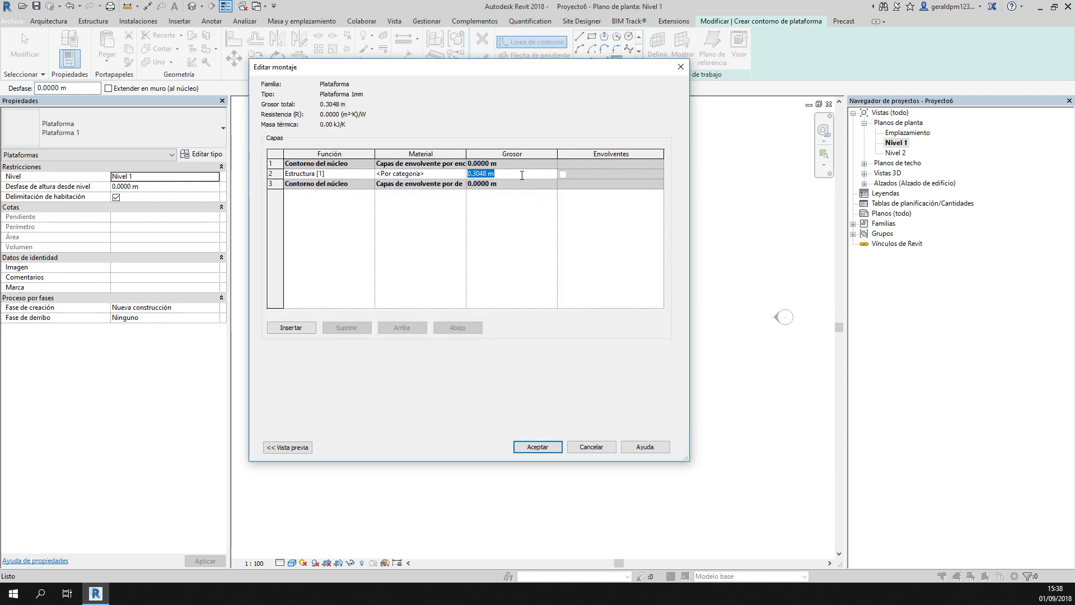
{"action": "type", "text": "0.0"}
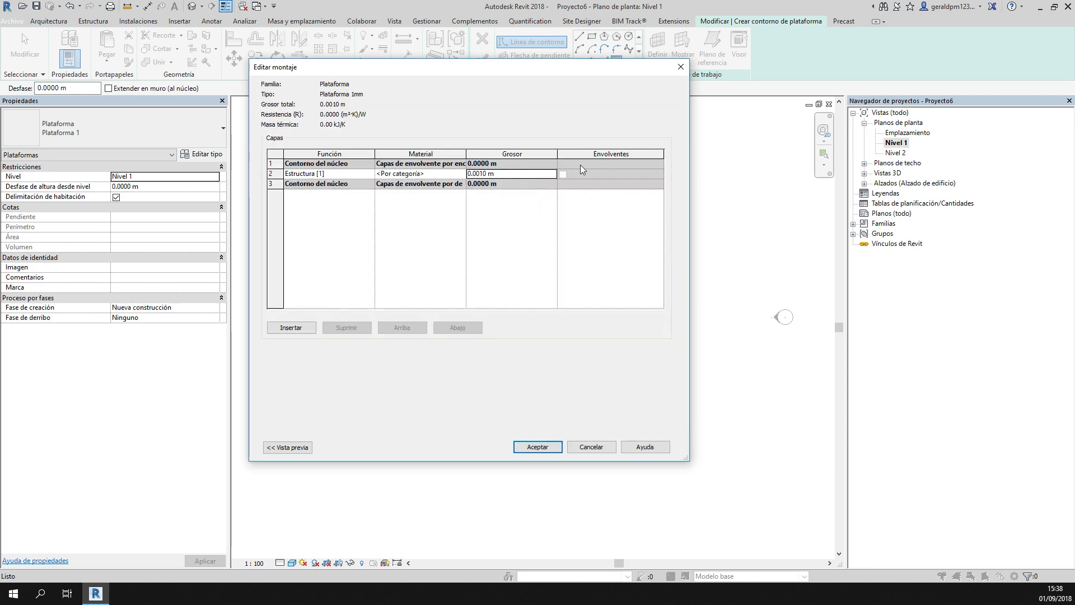
{"action": "left_click", "coordinate": [536, 446]}
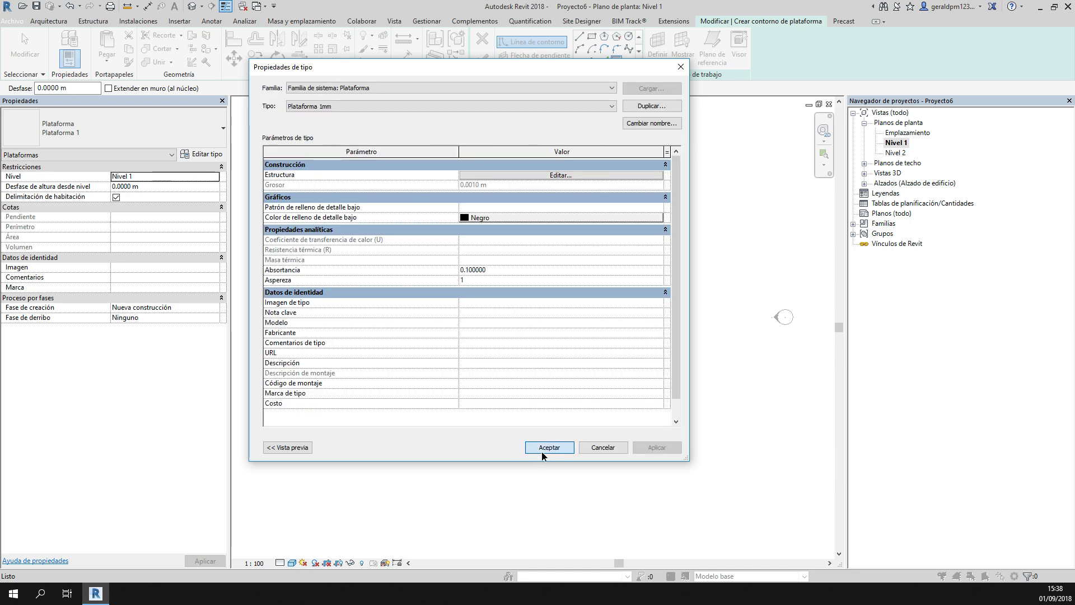
{"action": "left_click", "coordinate": [541, 446]}
- Sketch a 1 × 1 m rectangular pad boundary inside the topography and finish it
{"action": "left_click", "coordinate": [592, 36]}
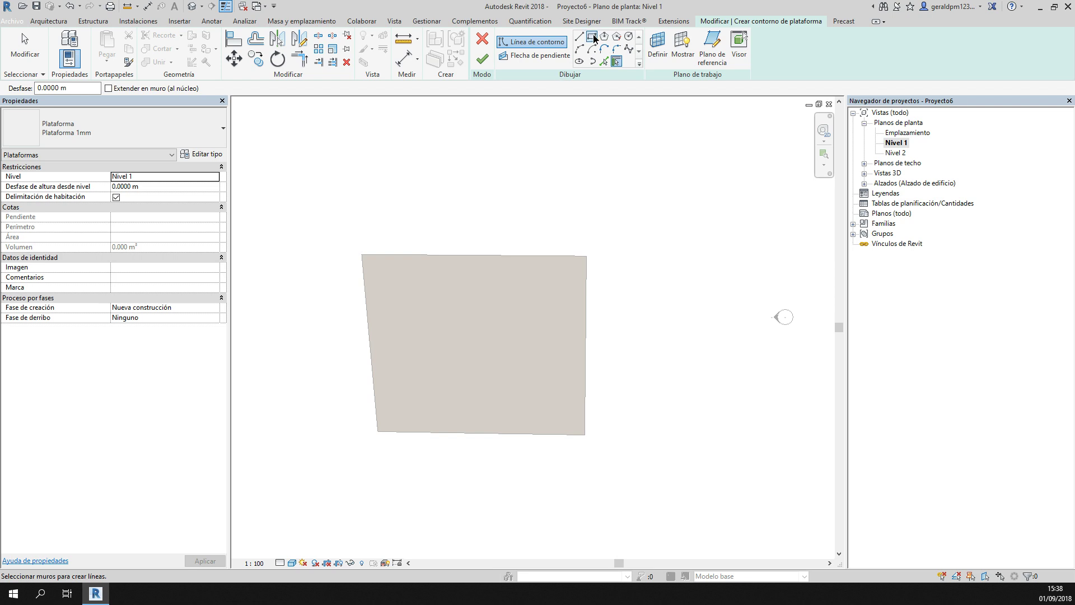
{"action": "scroll", "coordinate": [420, 352], "scroll_direction": "up", "scroll_amount": 3}
{"action": "left_click", "coordinate": [404, 305]}
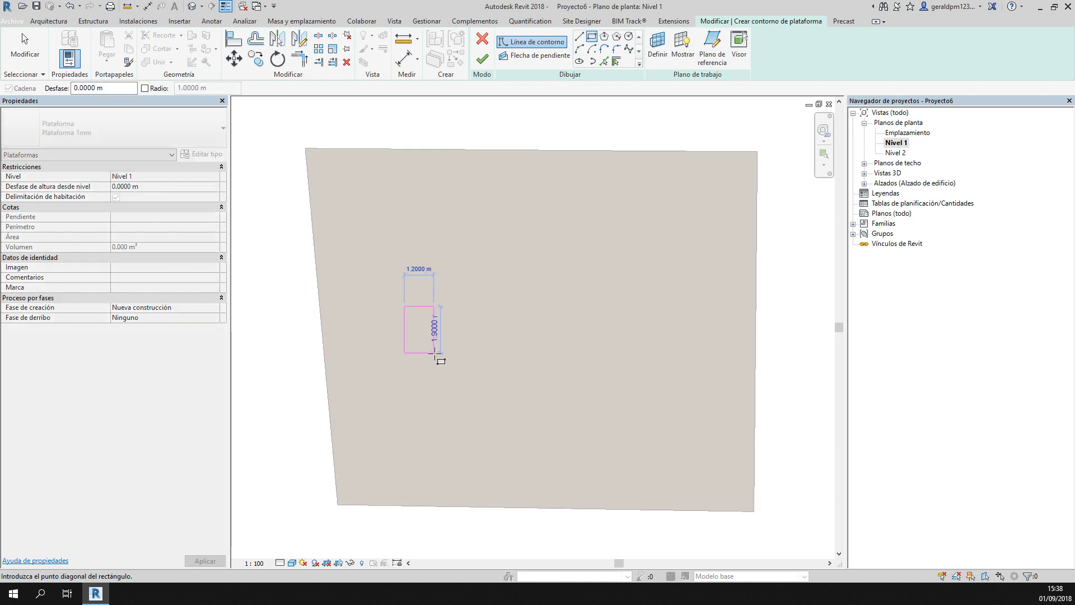
{"action": "scroll", "coordinate": [434, 347], "scroll_direction": "up", "scroll_amount": 2}
{"action": "scroll", "coordinate": [433, 343], "scroll_direction": "up", "scroll_amount": 1}
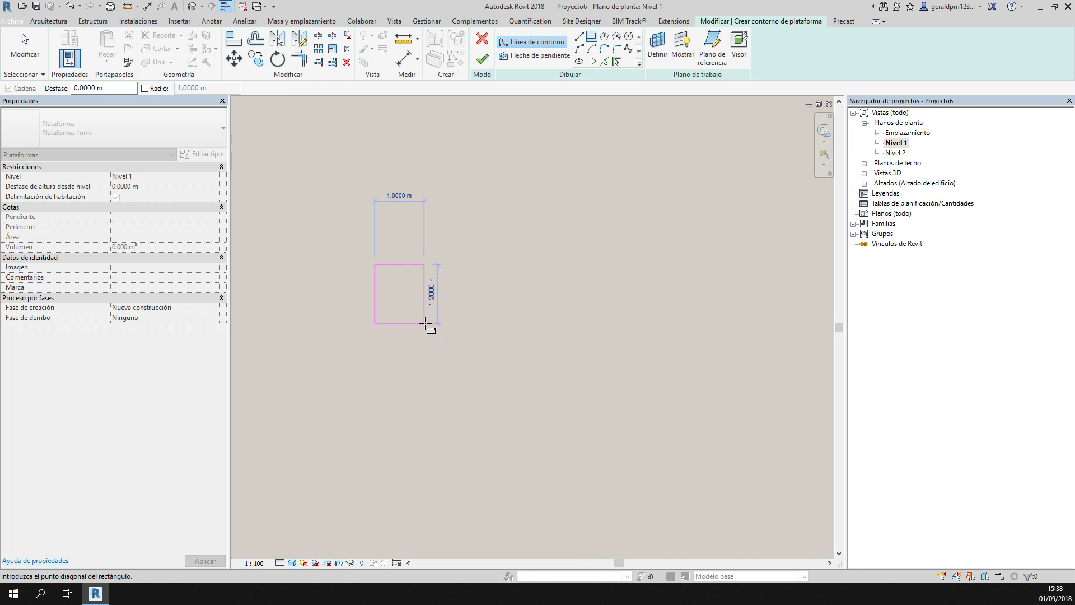
{"action": "left_click", "coordinate": [424, 314]}
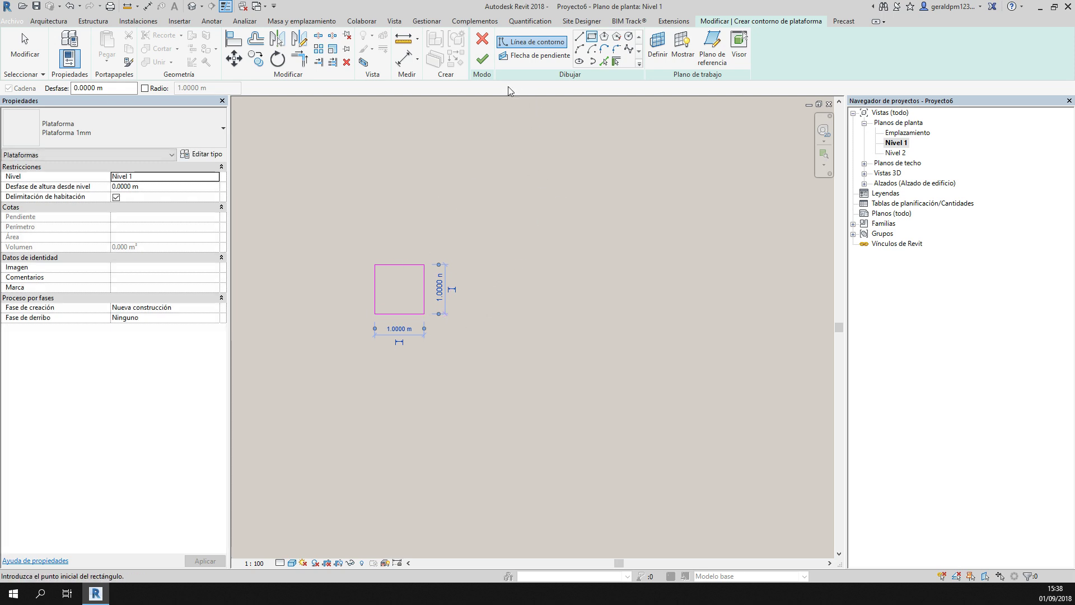
{"action": "left_click", "coordinate": [482, 58]}
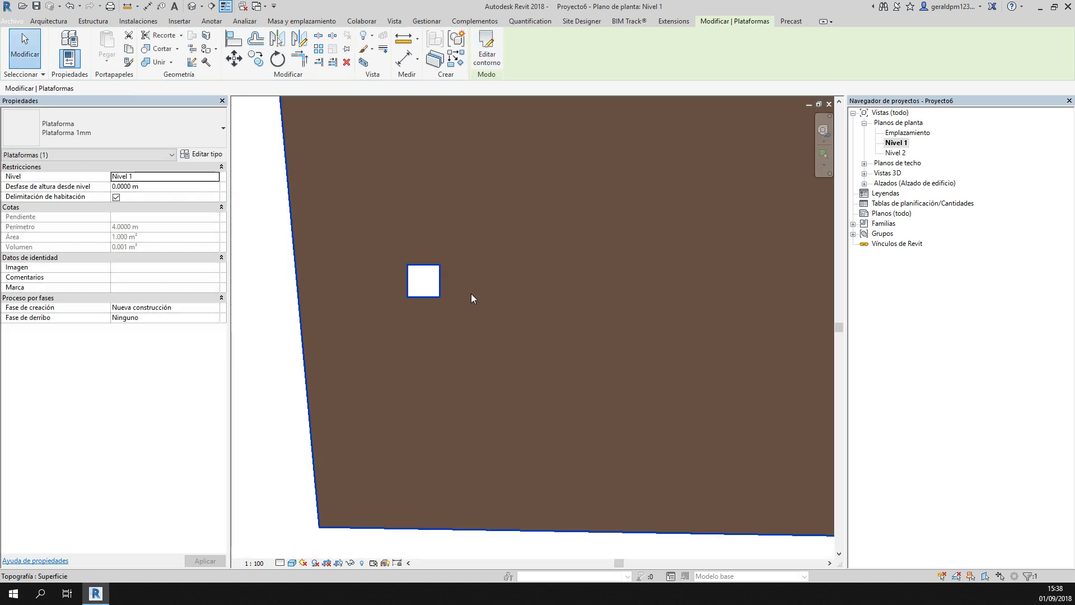
{"action": "key", "text": "Escape"}
{"action": "scroll", "coordinate": [395, 262], "scroll_direction": "down", "scroll_amount": 2}
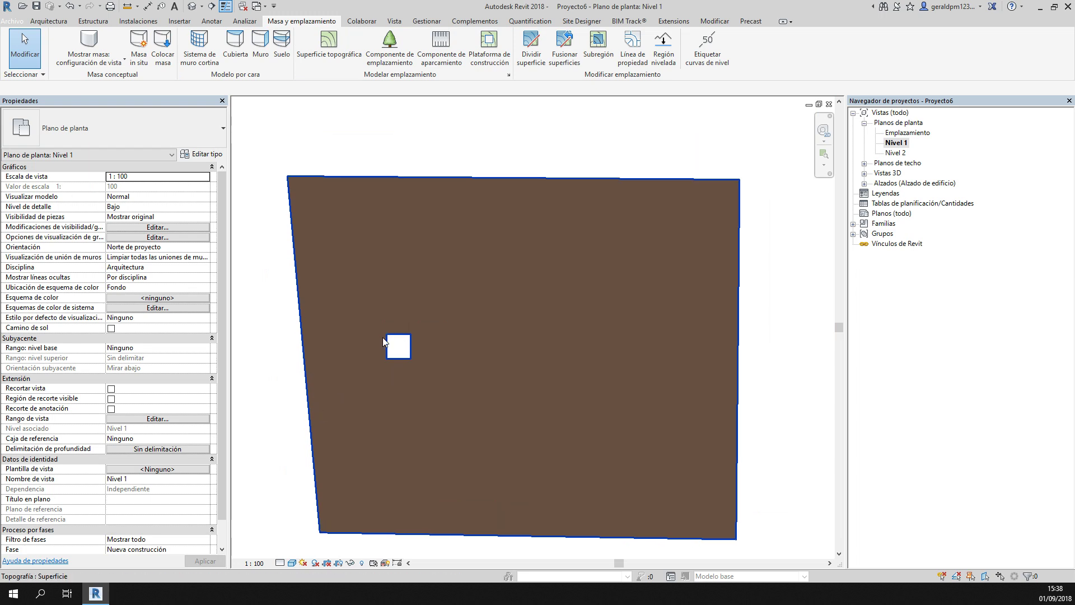
{"action": "middle_click_drag", "start_coordinate": [354, 370], "coordinate": [384, 368]}
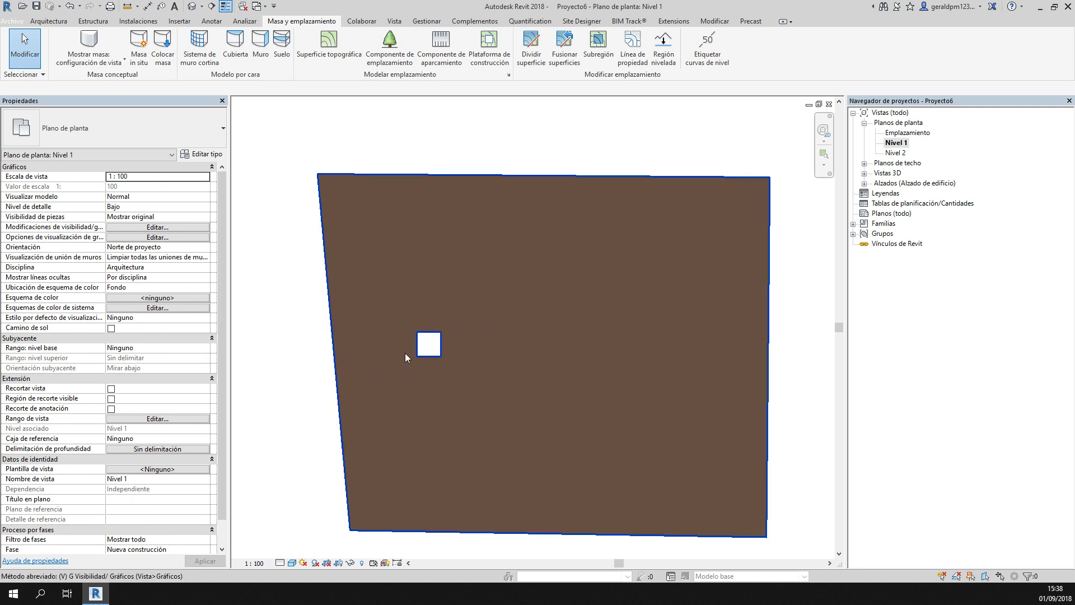
- Set the Nivel 1 view range bottom and view depth to Unlimited
{"action": "double_click", "coordinate": [405, 353]}
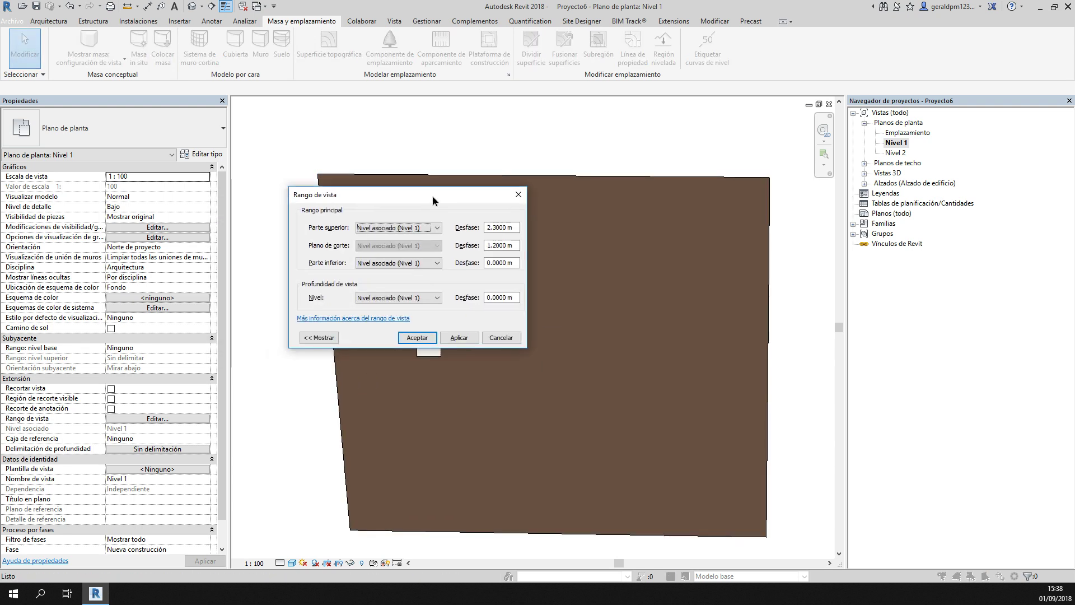
{"action": "left_click", "coordinate": [503, 268]}
{"action": "left_click", "coordinate": [493, 291]}
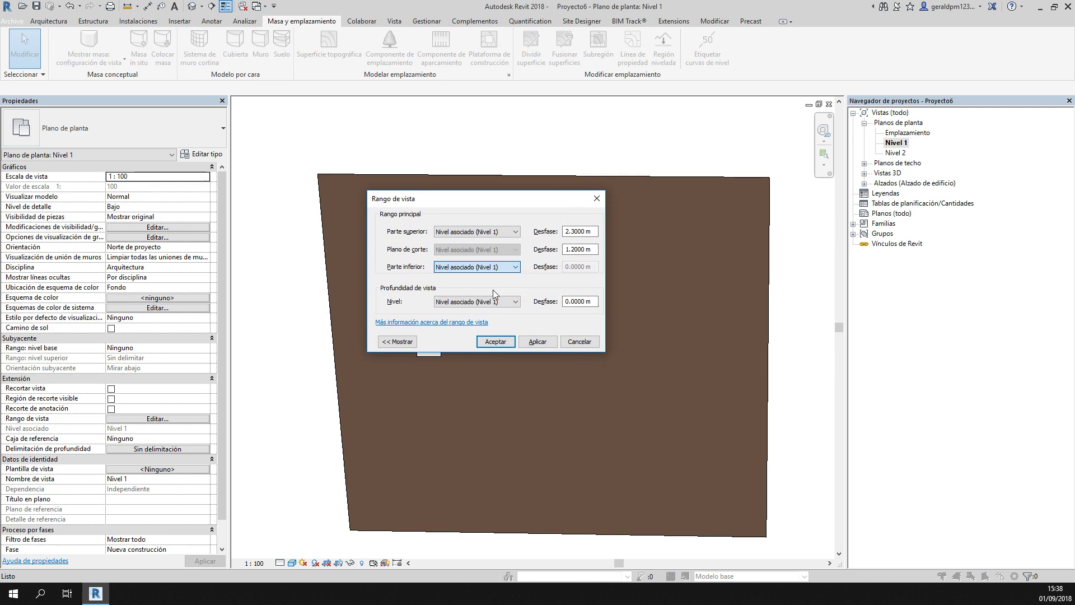
{"action": "left_click", "coordinate": [476, 323]}
{"action": "left_click", "coordinate": [489, 341]}
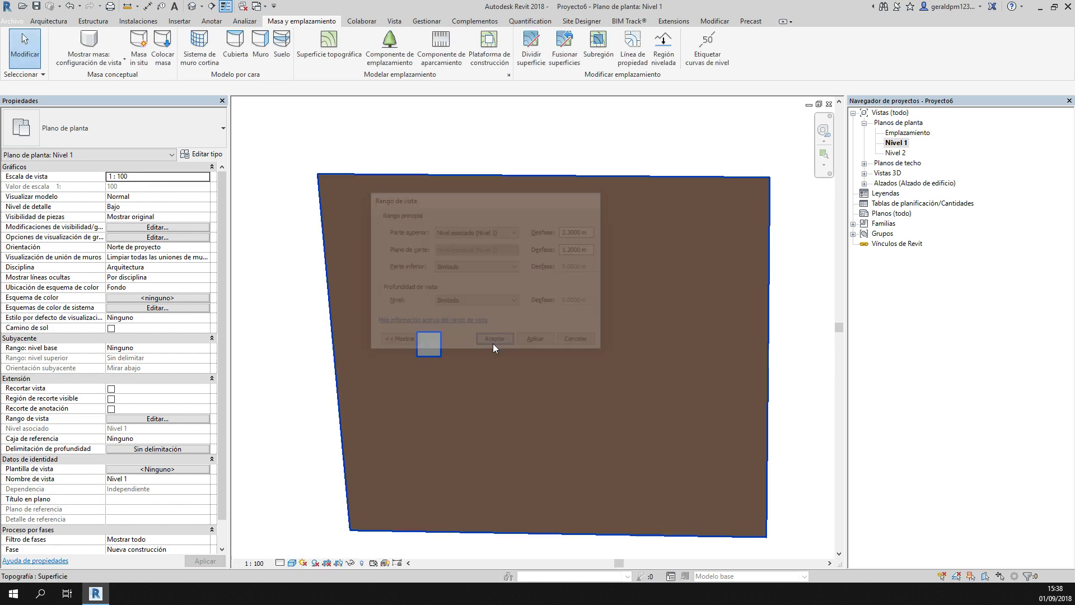
- Copy the square pad 3 m to the right as a second identical pad
{"action": "scroll", "coordinate": [431, 347], "scroll_direction": "up", "scroll_amount": 4}
{"action": "left_click", "coordinate": [406, 333]}
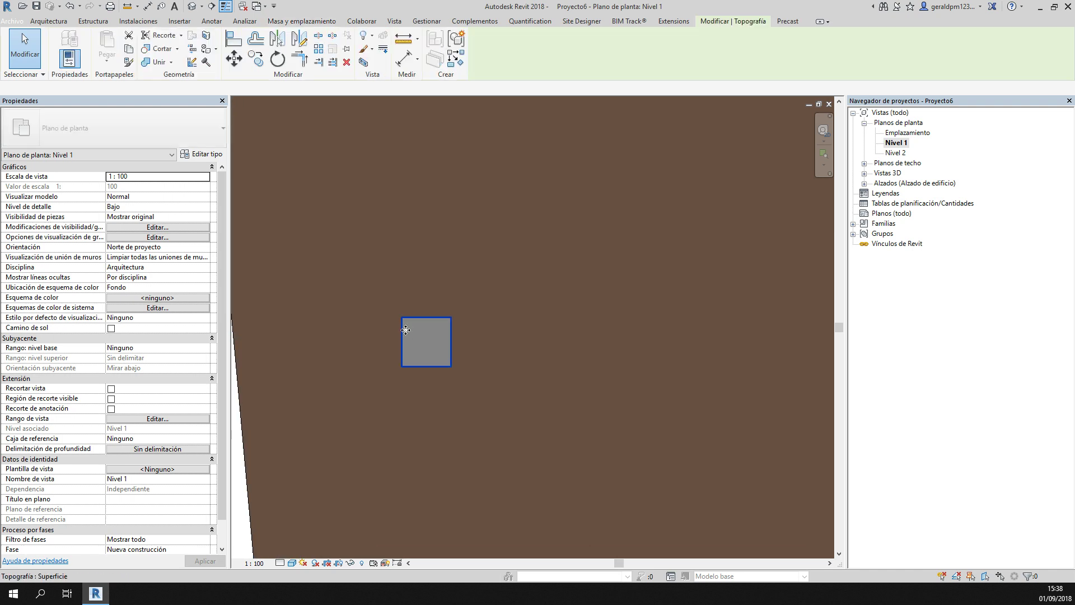
{"action": "key", "text": "Escape"}
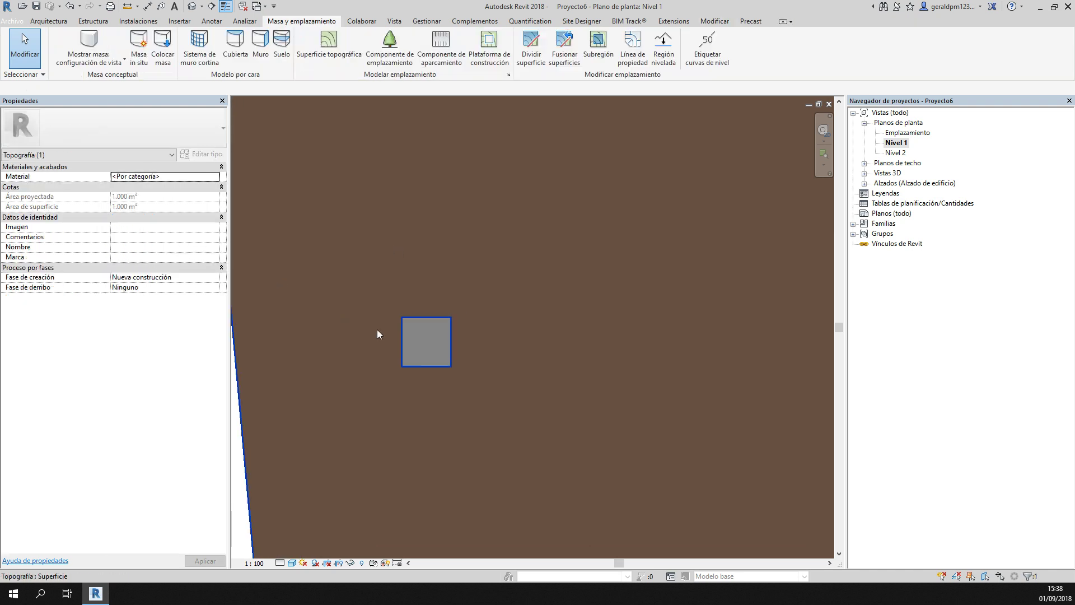
{"action": "left_click", "coordinate": [404, 340]}
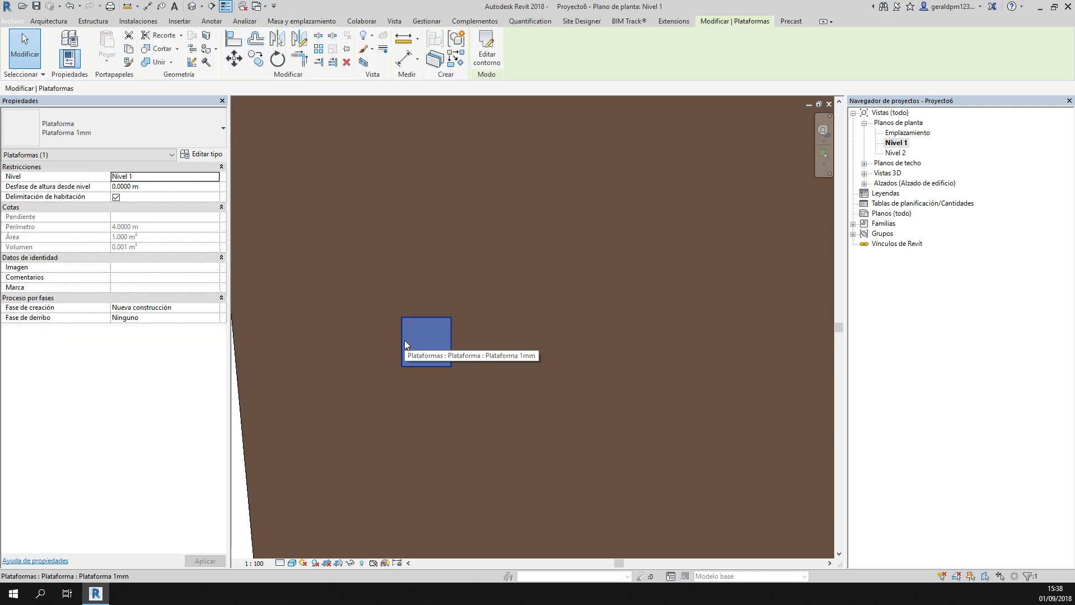
{"action": "left_click", "coordinate": [255, 58]}
{"action": "left_click", "coordinate": [402, 367]}
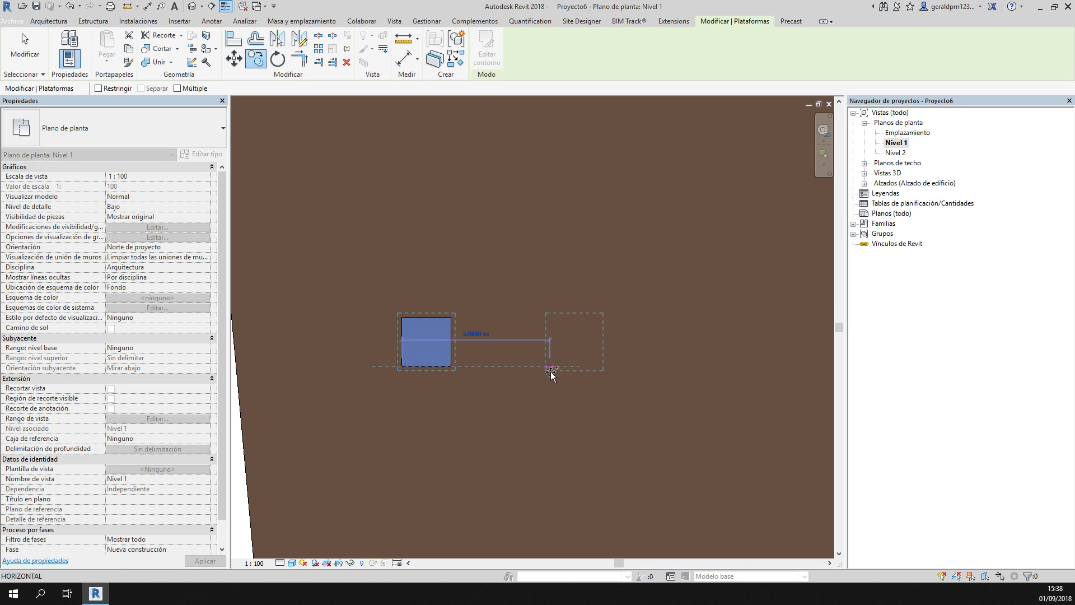
{"action": "left_click", "coordinate": [589, 367]}
{"action": "key", "text": "Escape"}
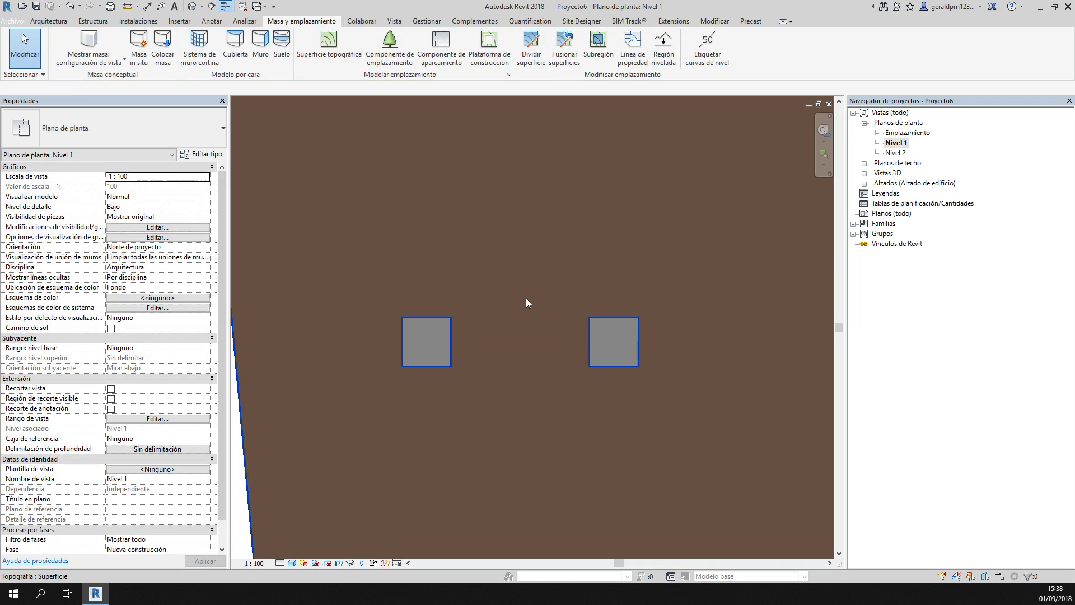
{"action": "scroll", "coordinate": [448, 309], "scroll_direction": "down", "scroll_amount": 2}
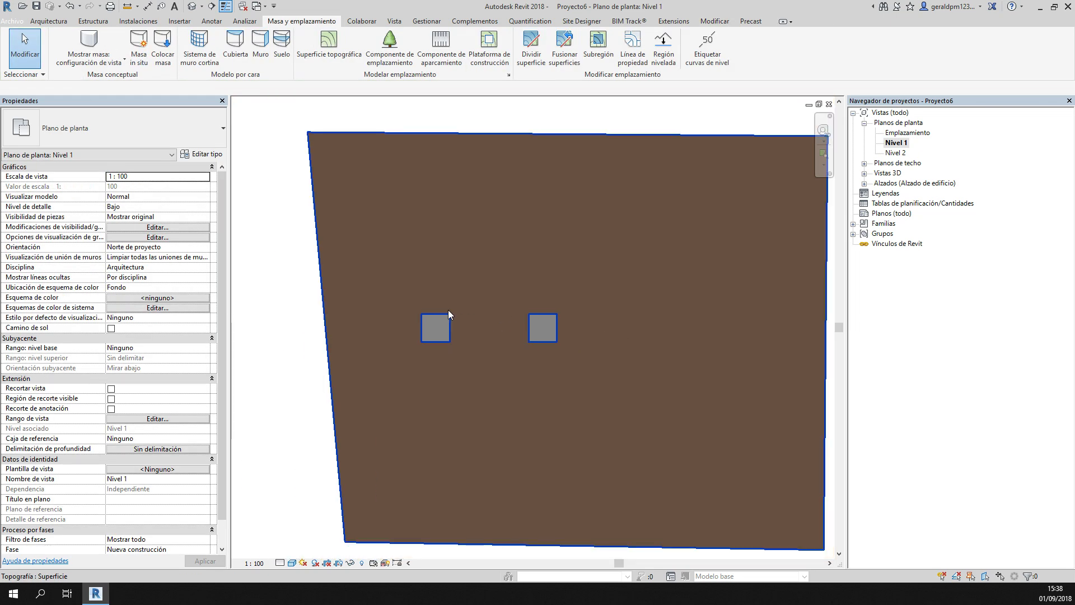
- Draw a section line across both pads and open Sección 1
{"action": "left_click", "coordinate": [212, 6]}
{"action": "left_click", "coordinate": [293, 316]}
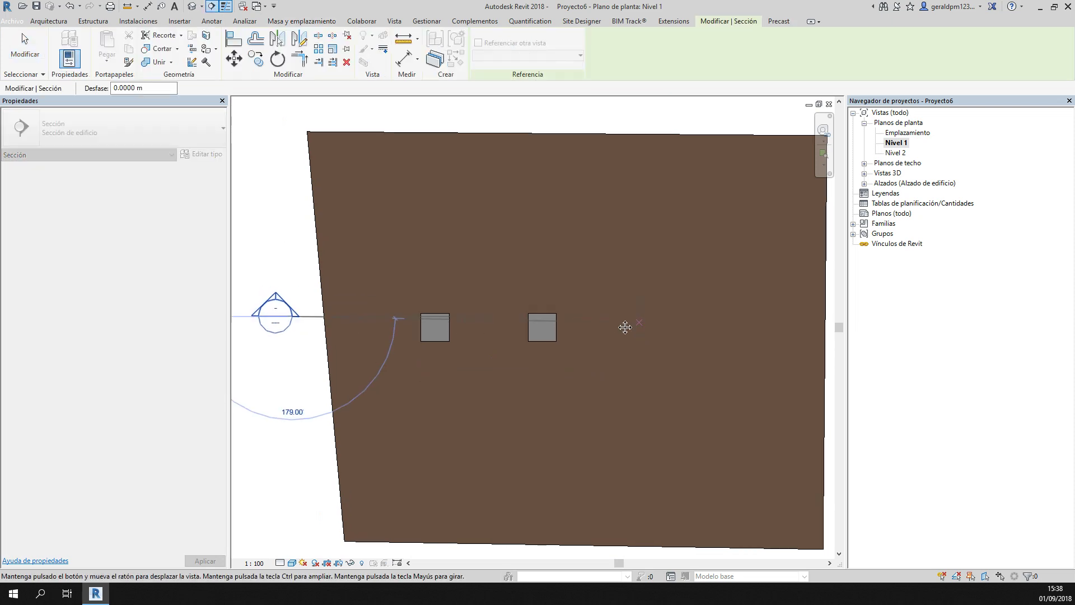
{"action": "middle_click_drag", "start_coordinate": [756, 322], "coordinate": [693, 307]}
{"action": "left_click", "coordinate": [798, 302]}
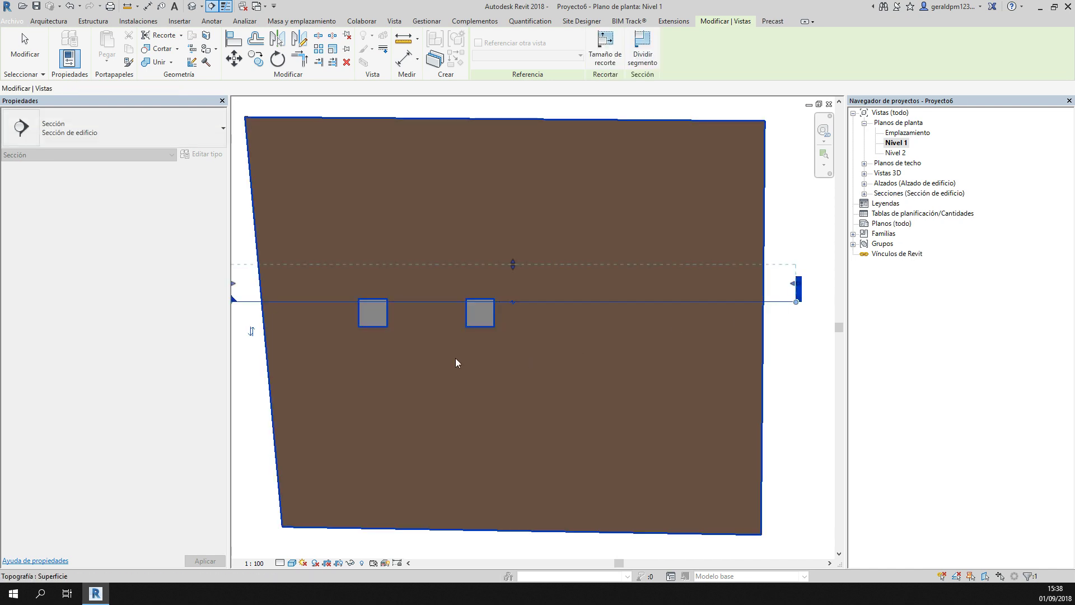
{"action": "key", "text": "Escape"}
{"action": "left_click", "coordinate": [322, 313]}
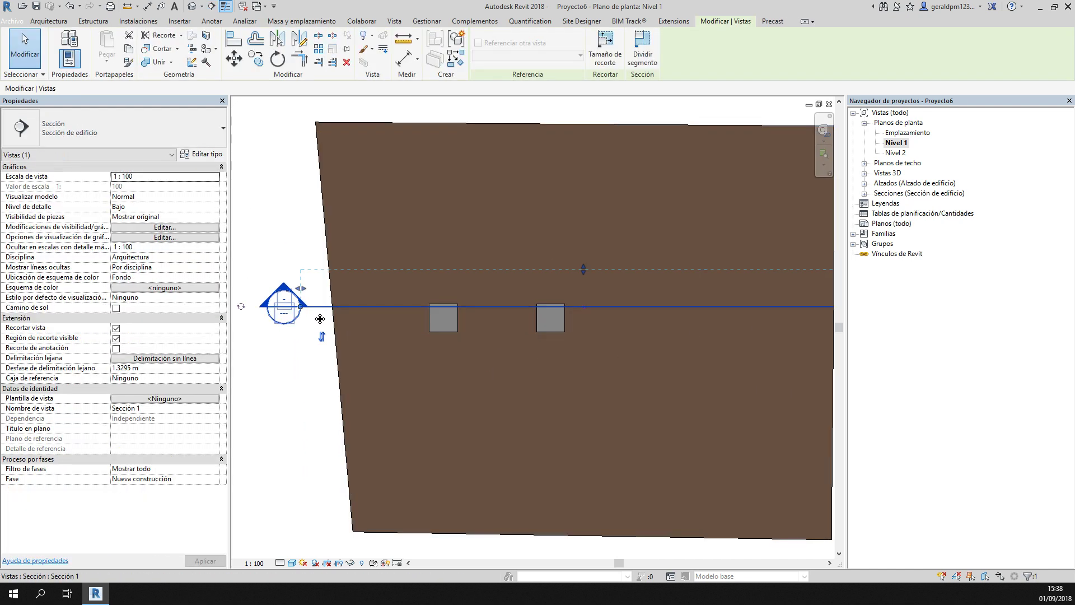
{"action": "left_click_drag", "start_coordinate": [322, 313], "coordinate": [322, 315]}
{"action": "key", "text": "Escape"}
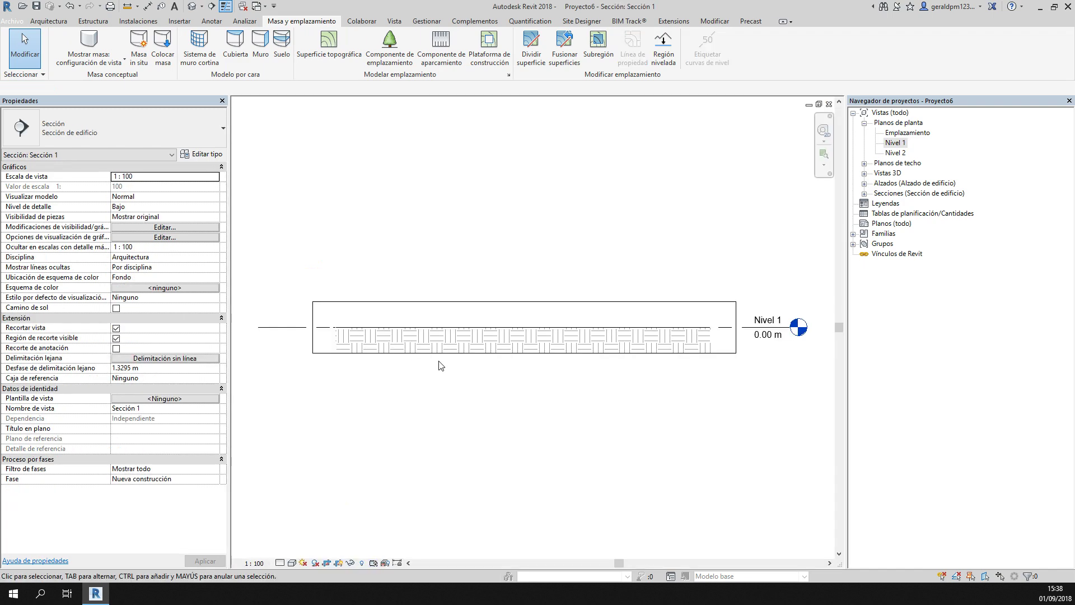
- Extend the Sección 1 crop region downward and up to Nivel 2
{"action": "left_click", "coordinate": [468, 301]}
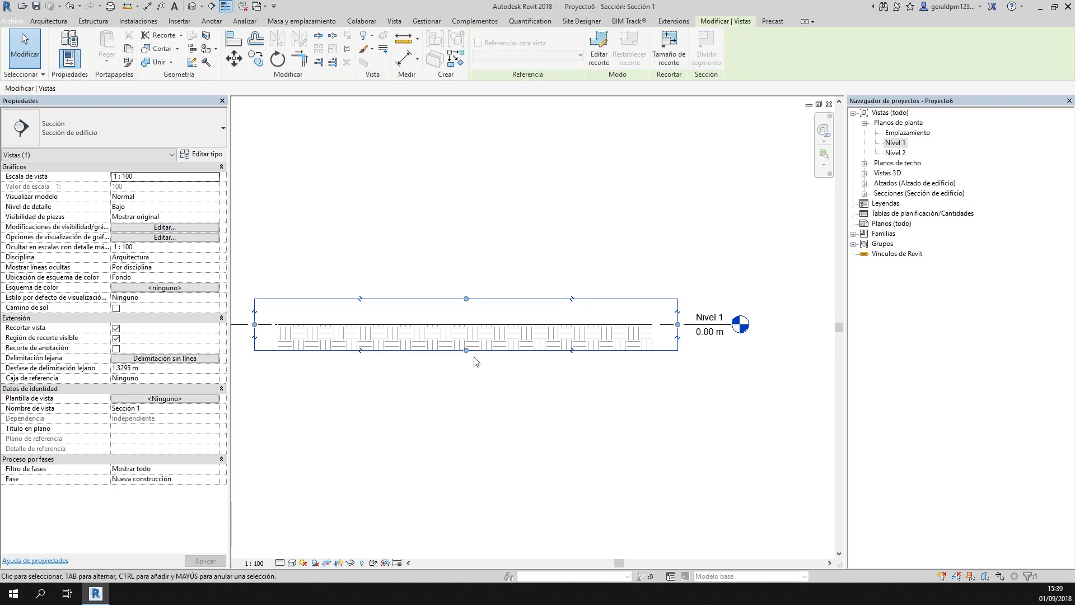
{"action": "left_click_drag", "start_coordinate": [466, 349], "coordinate": [466, 438]}
{"action": "left_click_drag", "start_coordinate": [466, 299], "coordinate": [465, 213]}
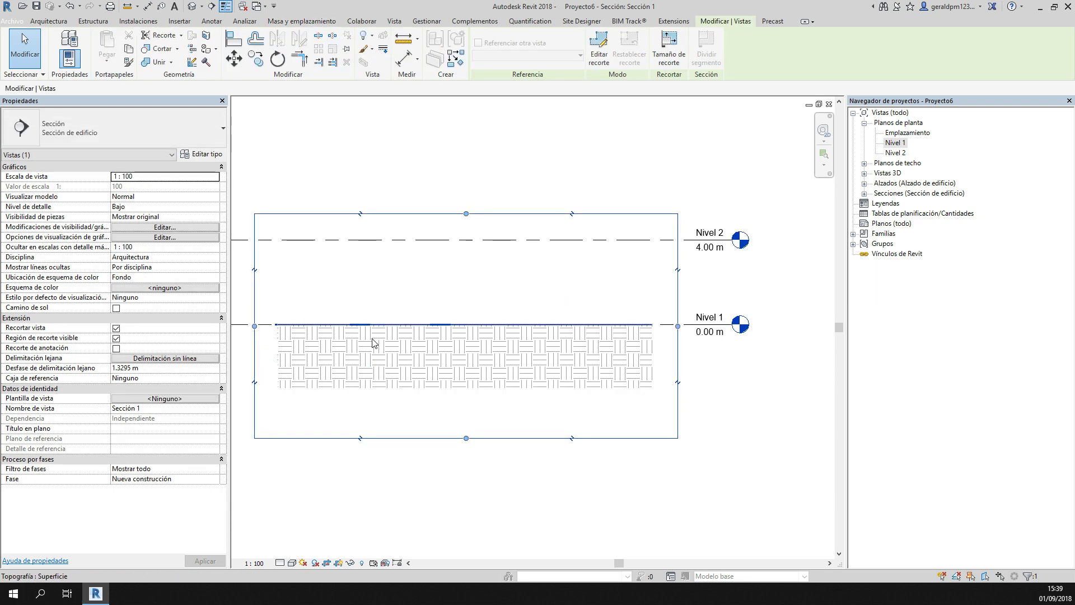
{"action": "scroll", "coordinate": [360, 329], "scroll_direction": "up", "scroll_amount": 2}
{"action": "scroll", "coordinate": [353, 328], "scroll_direction": "up", "scroll_amount": 2}
{"action": "scroll", "coordinate": [283, 327], "scroll_direction": "up", "scroll_amount": 2}
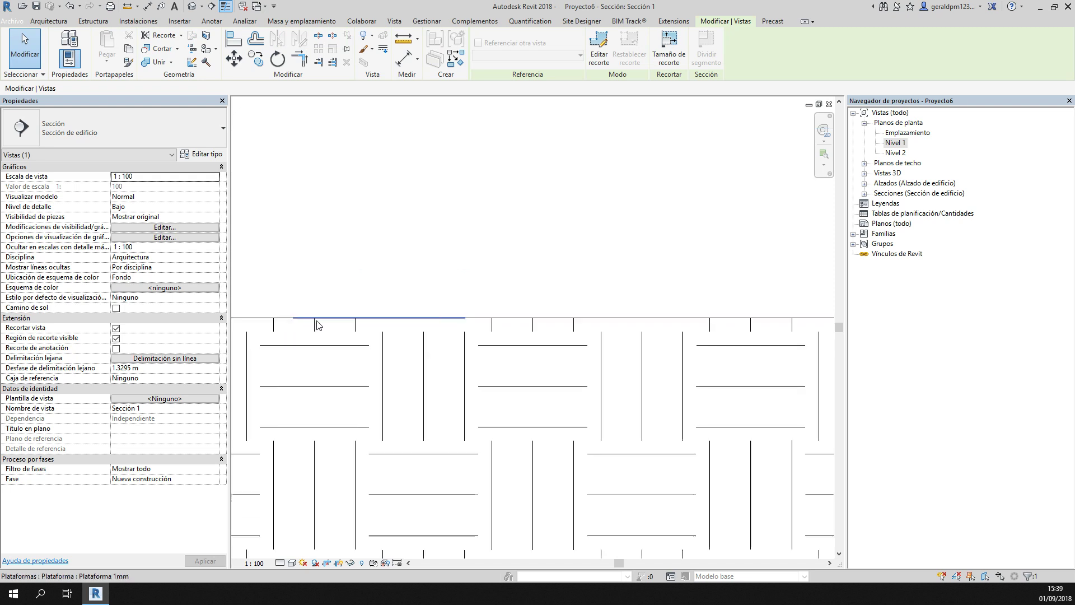
- Raise the first pad with a 1 m height offset from the level
{"action": "left_click", "coordinate": [317, 324]}
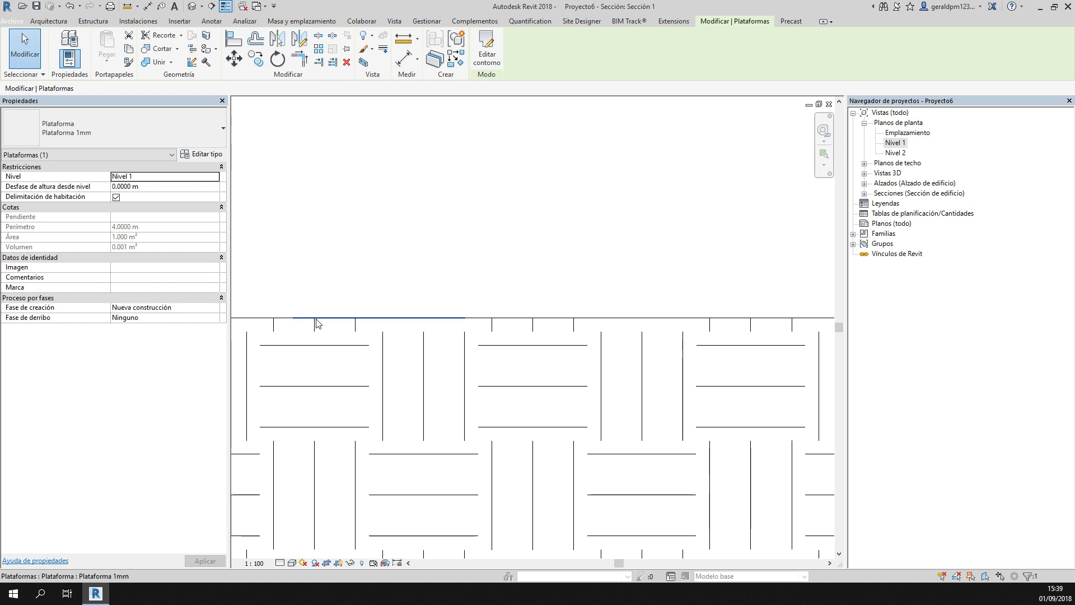
{"action": "left_click", "coordinate": [159, 186]}
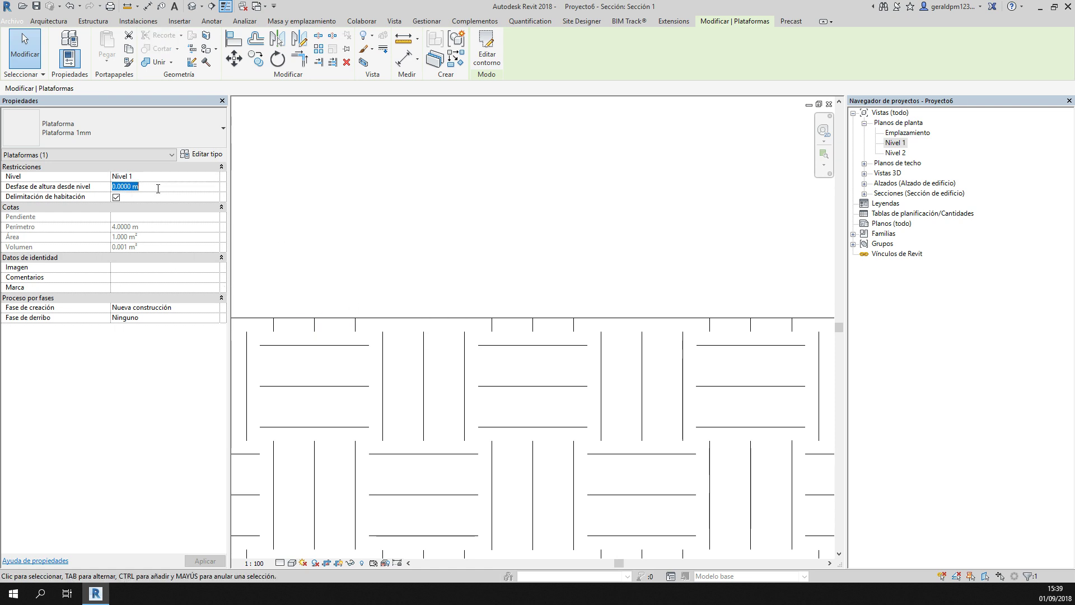
{"action": "type", "text": "1"}
{"action": "key", "text": "Return"}
{"action": "left_click", "coordinate": [523, 200]}
- Sink the second pad with a -1 m height offset from the level
{"action": "scroll", "coordinate": [523, 200], "scroll_direction": "down", "scroll_amount": 2}
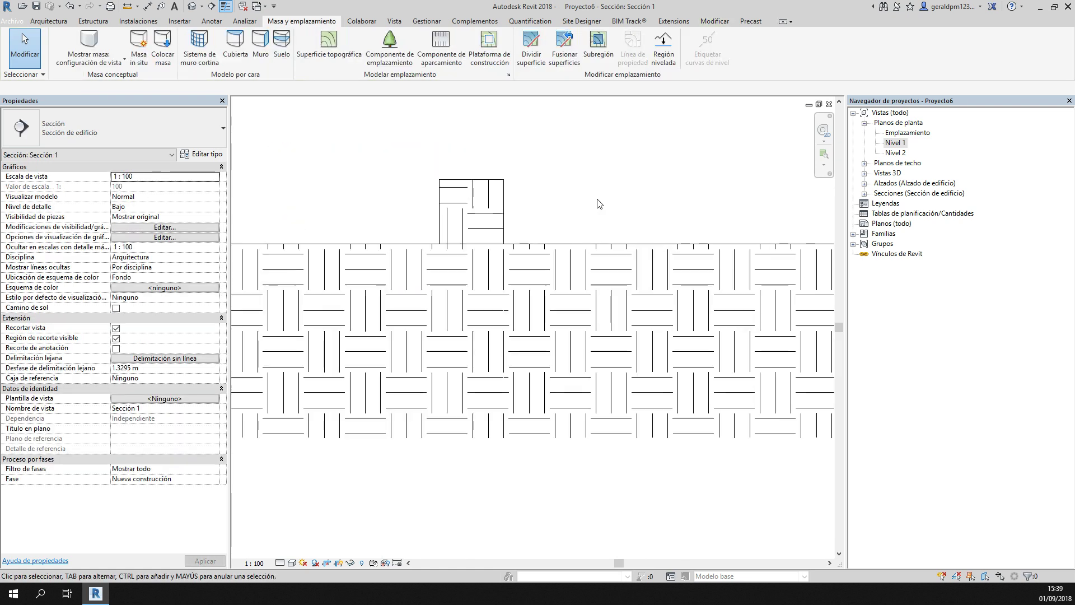
{"action": "scroll", "coordinate": [397, 231], "scroll_direction": "down", "scroll_amount": 1}
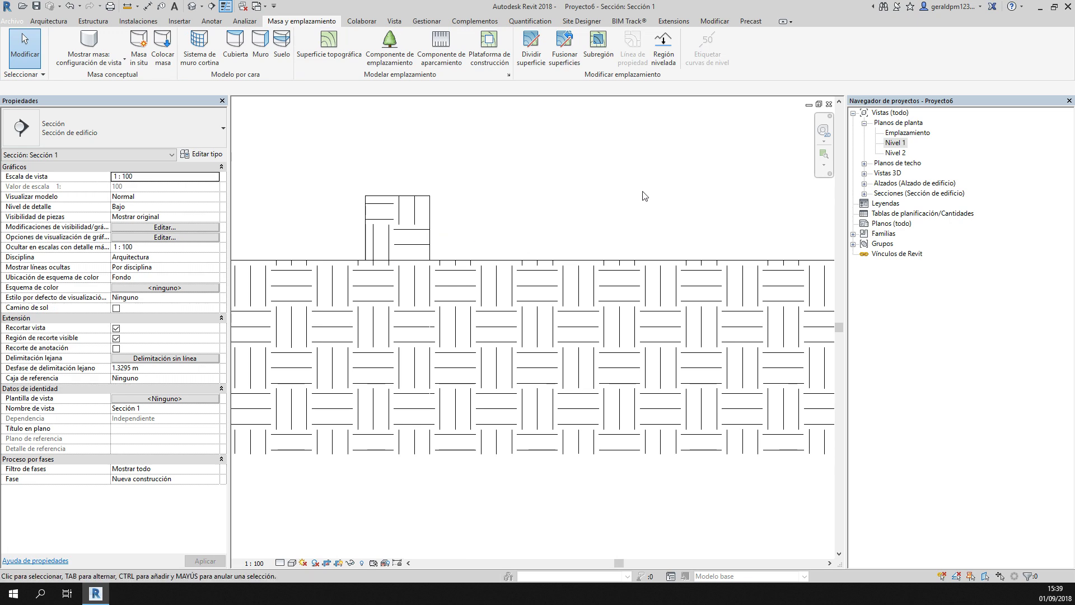
{"action": "middle_click_drag", "start_coordinate": [645, 195], "coordinate": [511, 196]}
{"action": "left_click", "coordinate": [502, 261]}
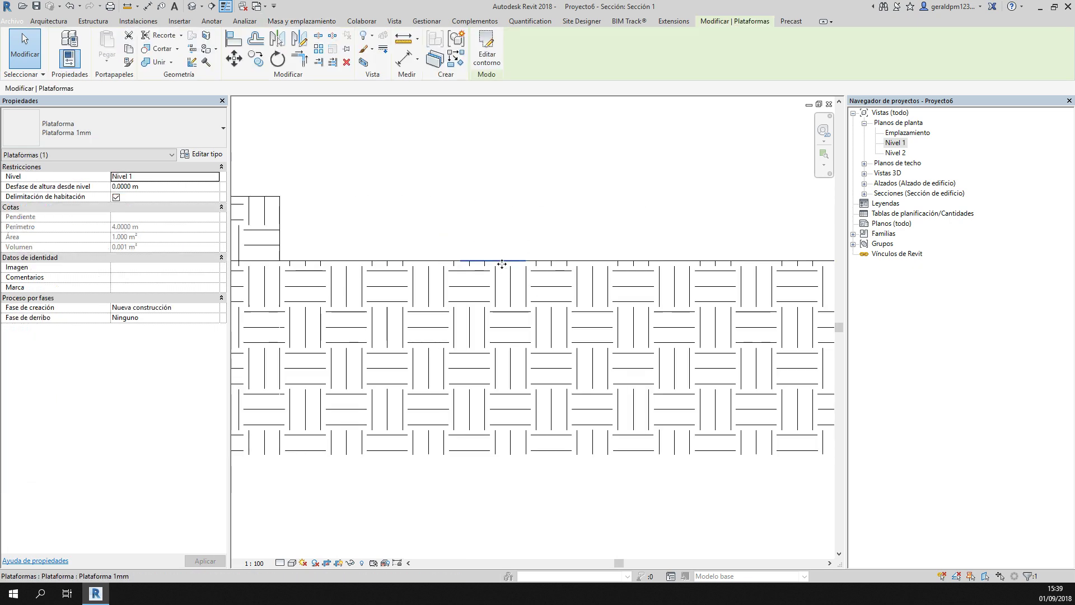
{"action": "left_click", "coordinate": [168, 189]}
{"action": "type", "text": "-"}
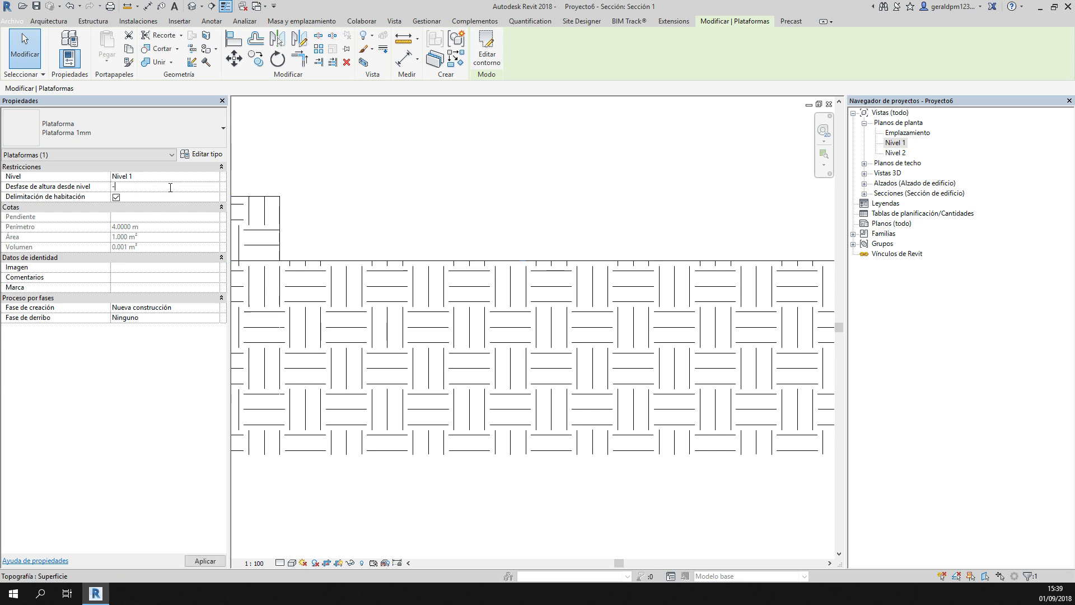
{"action": "type", "text": "1"}
{"action": "left_click", "coordinate": [456, 180]}
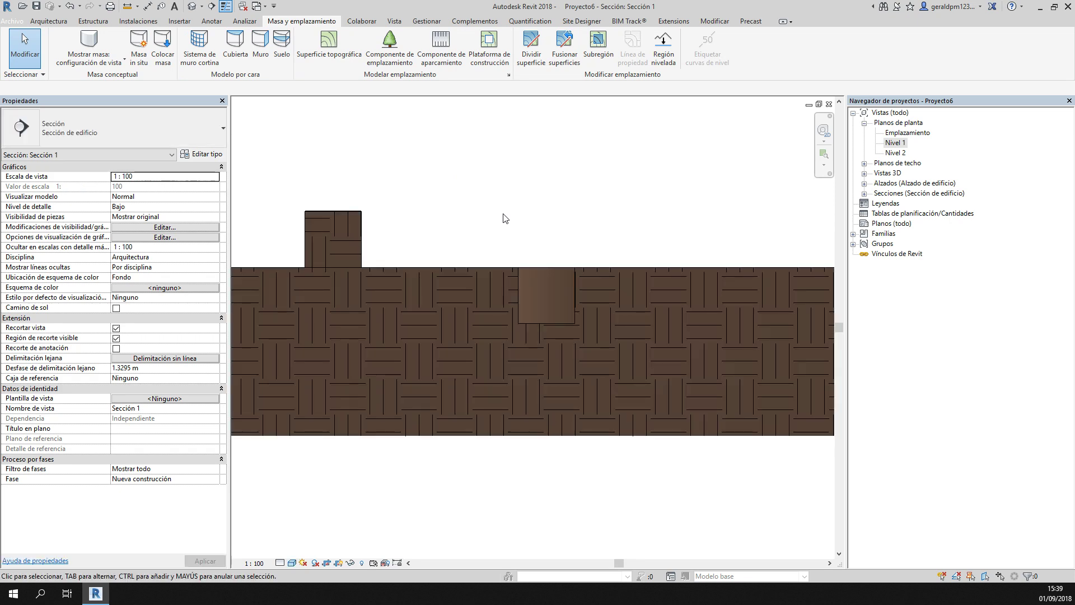
{"action": "left_click", "coordinate": [197, 6]}
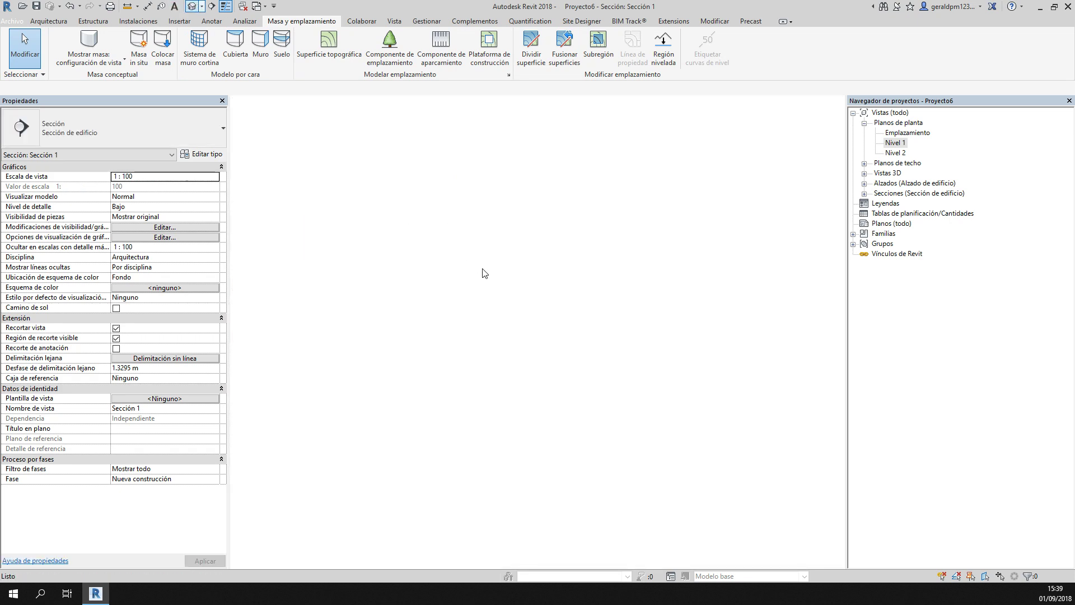
- Orbit the 3D model to inspect the raised block and sunken pit
{"action": "mouse_move", "coordinate": [444, 355]}
{"action": "middle_mouse_down", "text": "shift"}
{"action": "mouse_move", "coordinate": [583, 237]}
{"action": "mouse_move", "coordinate": [432, 228]}
{"action": "mouse_move", "coordinate": [420, 216]}
{"action": "mouse_move", "coordinate": [378, 341]}
{"action": "mouse_move", "coordinate": [384, 183]}
{"action": "mouse_move", "coordinate": [375, 211]}
{"action": "middle_mouse_up", "text": "shift"}
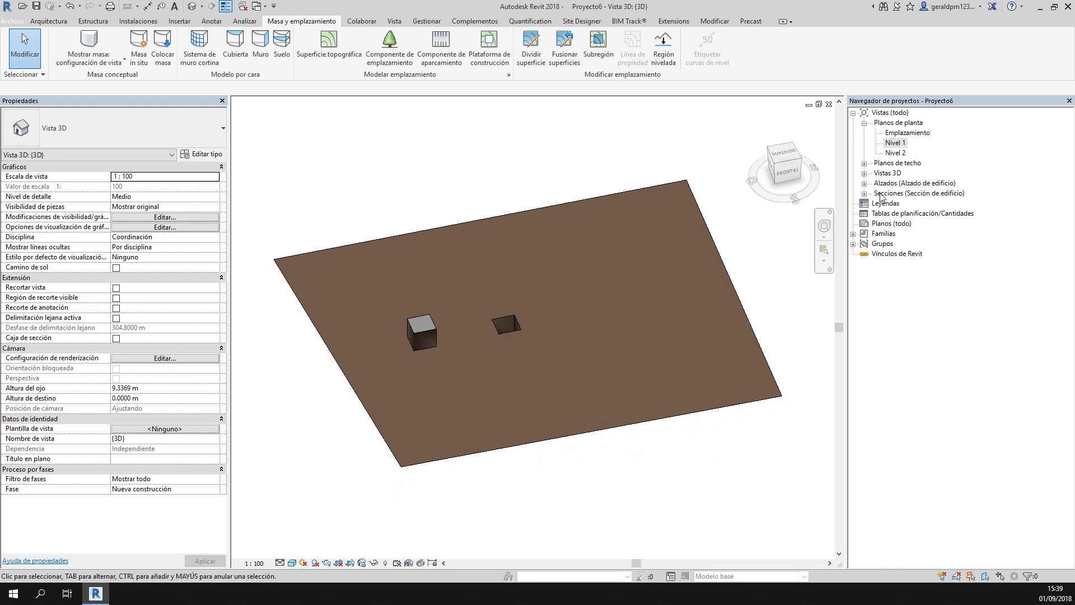
{"action": "left_click", "coordinate": [901, 214]}
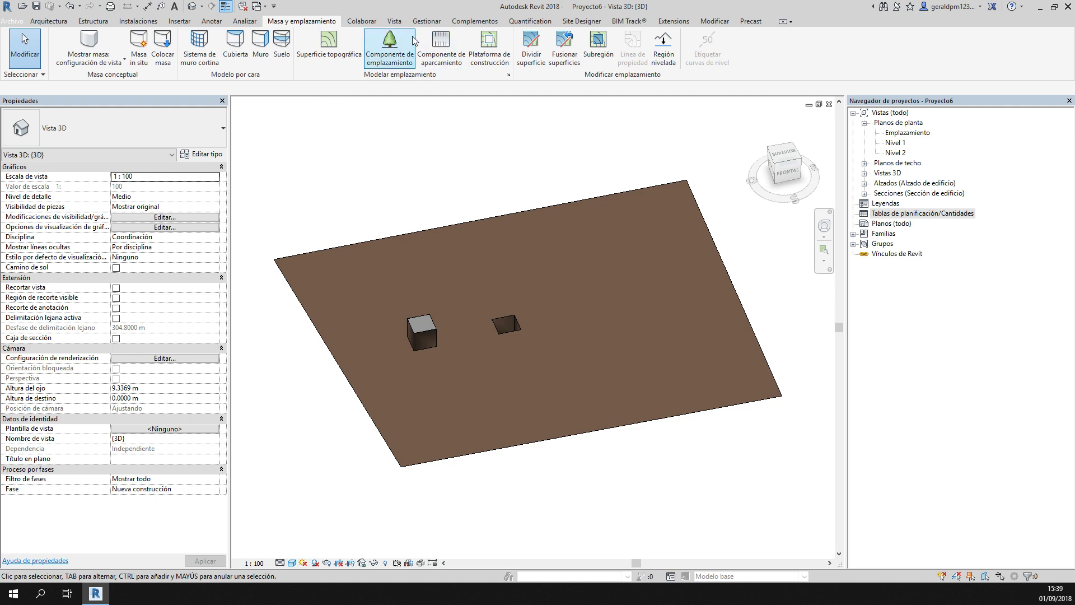
{"action": "left_click", "coordinate": [395, 21]}
- Create a new Topografía schedule named '00. Movimiento de Tierras'
{"action": "left_click", "coordinate": [674, 35]}
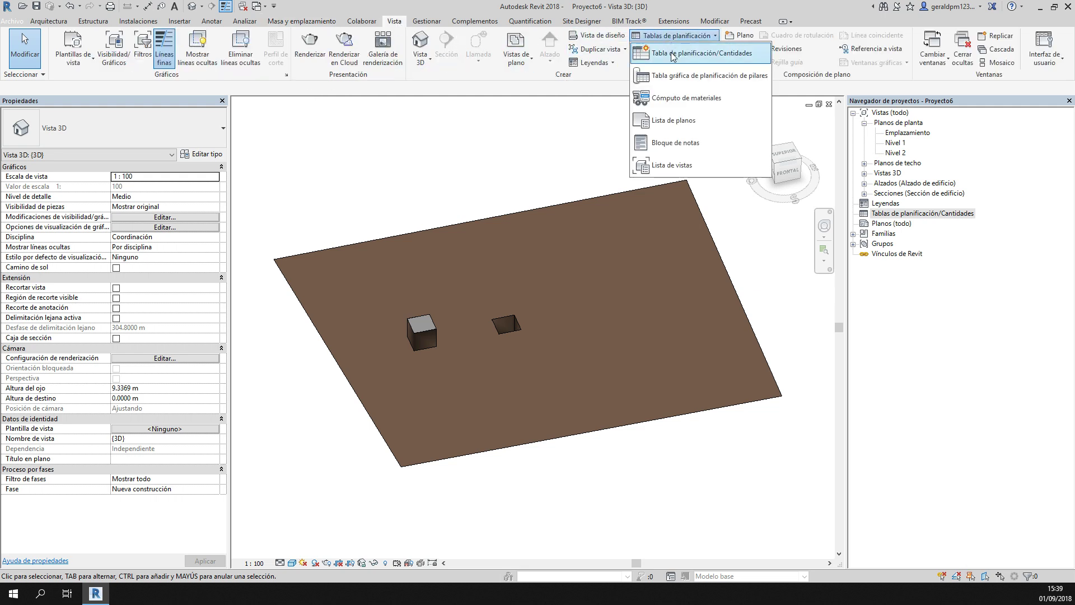
{"action": "left_click", "coordinate": [677, 54]}
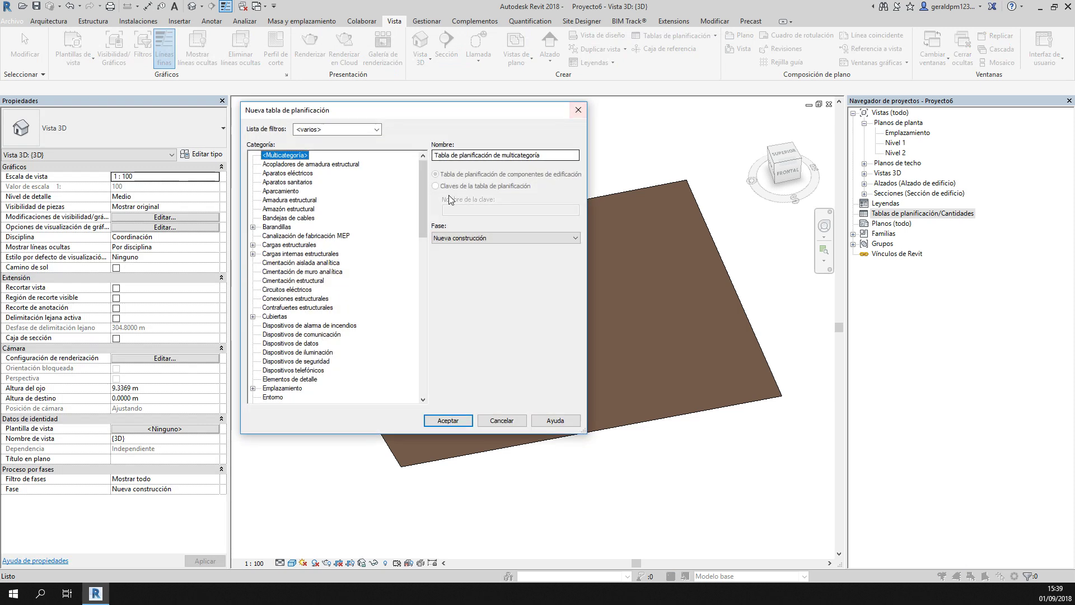
{"action": "scroll", "coordinate": [328, 344], "scroll_direction": "down", "scroll_amount": 3}
{"action": "scroll", "coordinate": [328, 345], "scroll_direction": "down", "scroll_amount": 3}
{"action": "scroll", "coordinate": [319, 350], "scroll_direction": "down", "scroll_amount": 3}
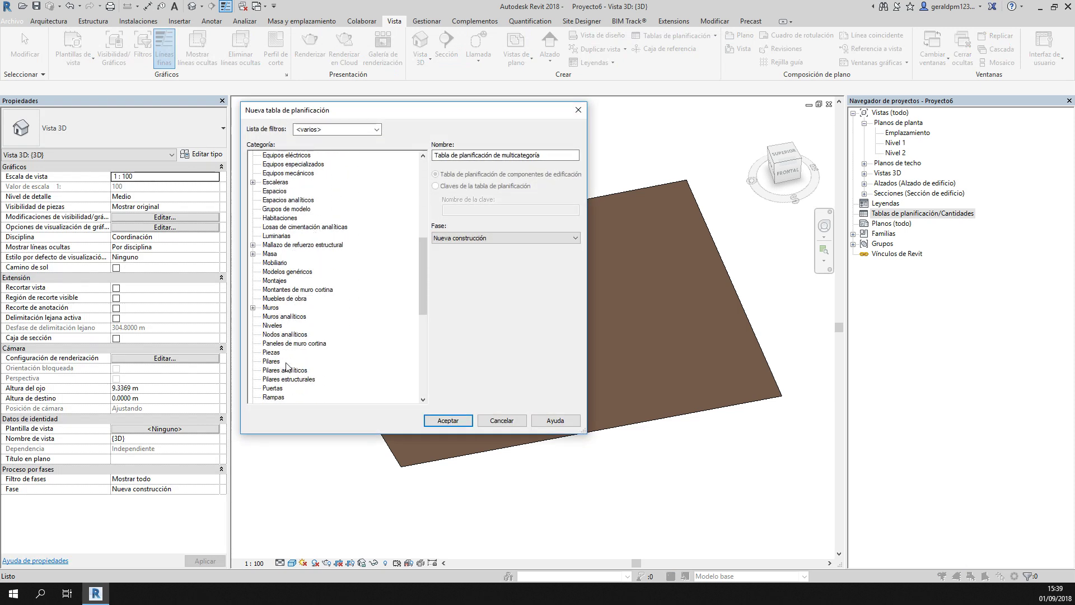
{"action": "scroll", "coordinate": [308, 356], "scroll_direction": "down", "scroll_amount": 2}
{"action": "scroll", "coordinate": [287, 365], "scroll_direction": "down", "scroll_amount": 2}
{"action": "scroll", "coordinate": [287, 365], "scroll_direction": "down", "scroll_amount": 1}
{"action": "scroll", "coordinate": [280, 389], "scroll_direction": "down", "scroll_amount": 1}
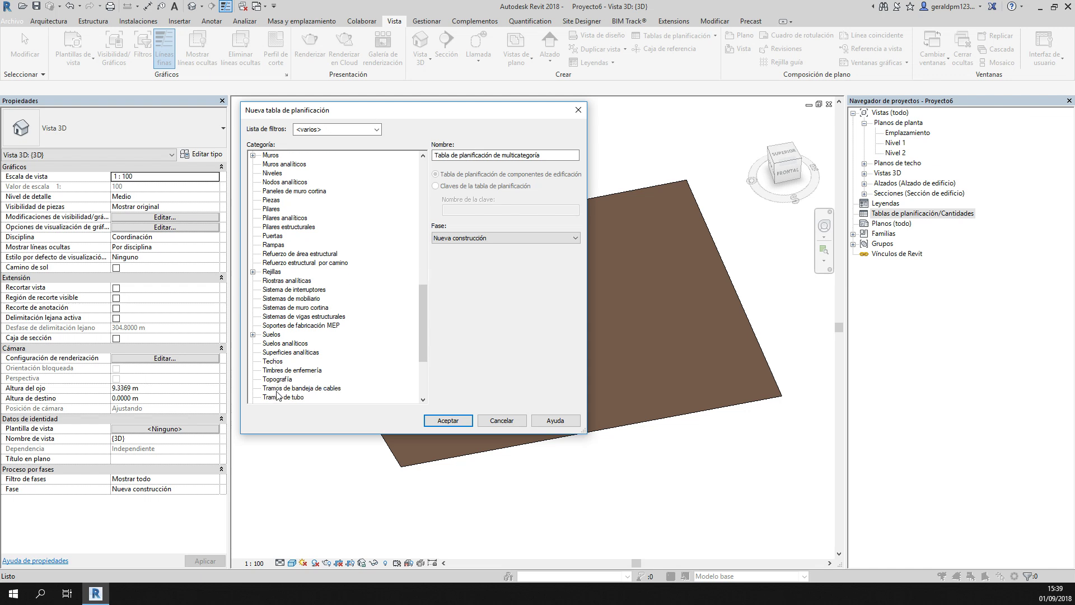
{"action": "left_click", "coordinate": [277, 380]}
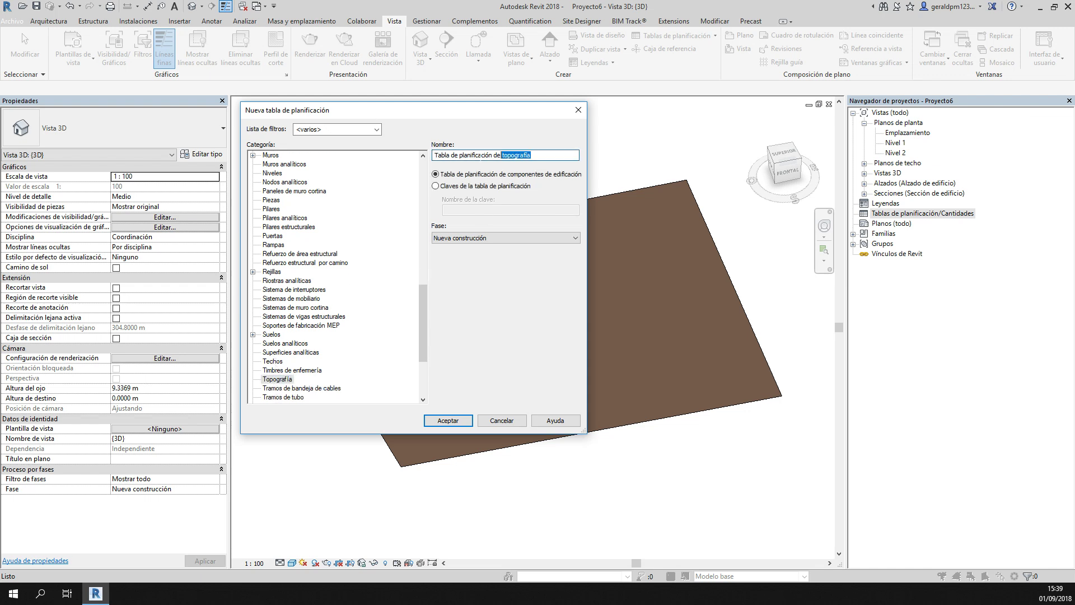
{"action": "left_click_drag", "start_coordinate": [548, 155], "coordinate": [295, 157]}
{"action": "type", "text": "00."}
{"action": "type", "text": " C"}
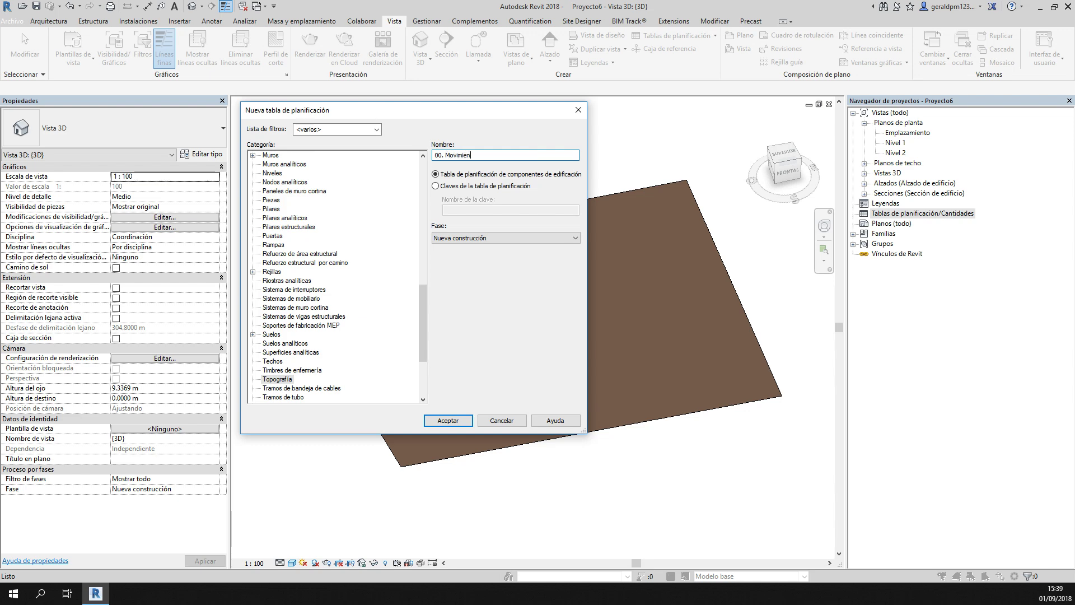
{"action": "key", "text": "Return"}
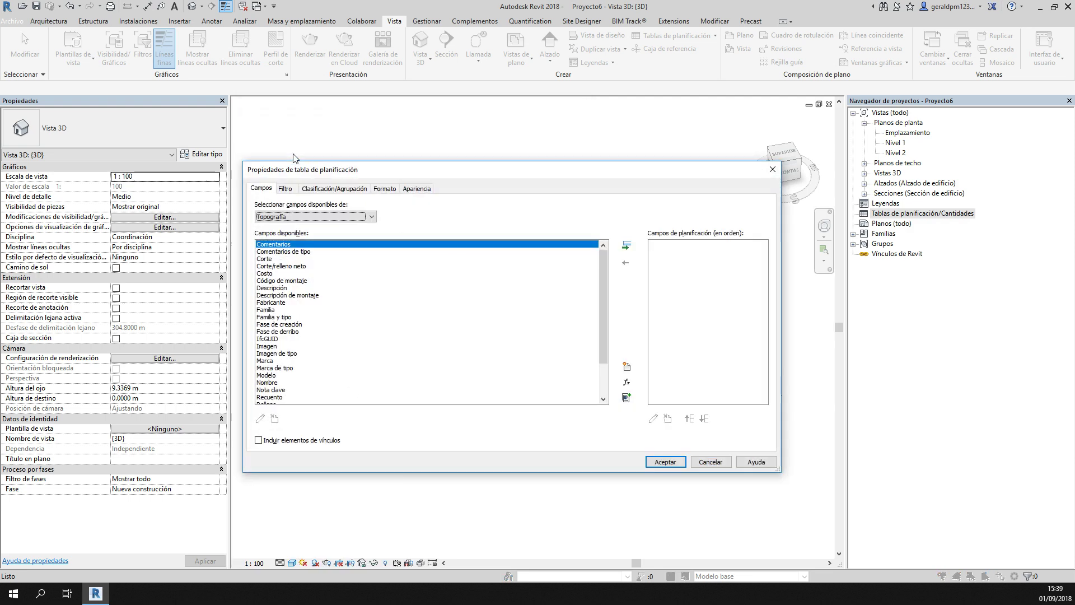
- Add Área proyectada, Área de superficie, Corte, Relleno and Corte/relleno neto fields
{"action": "scroll", "coordinate": [286, 204], "scroll_direction": "down", "scroll_amount": 2}
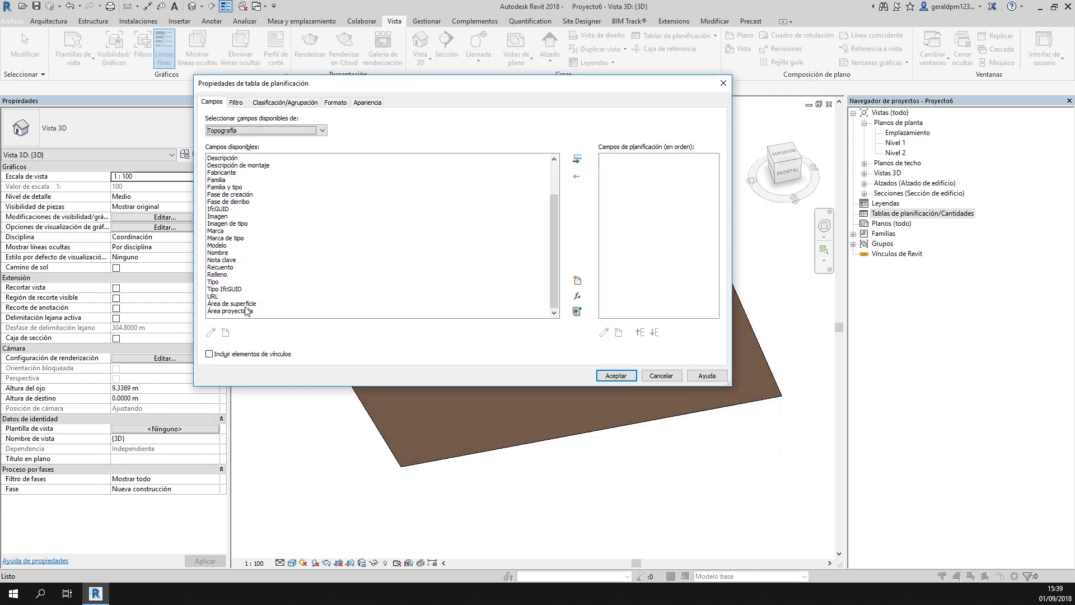
{"action": "double_click", "coordinate": [246, 311]}
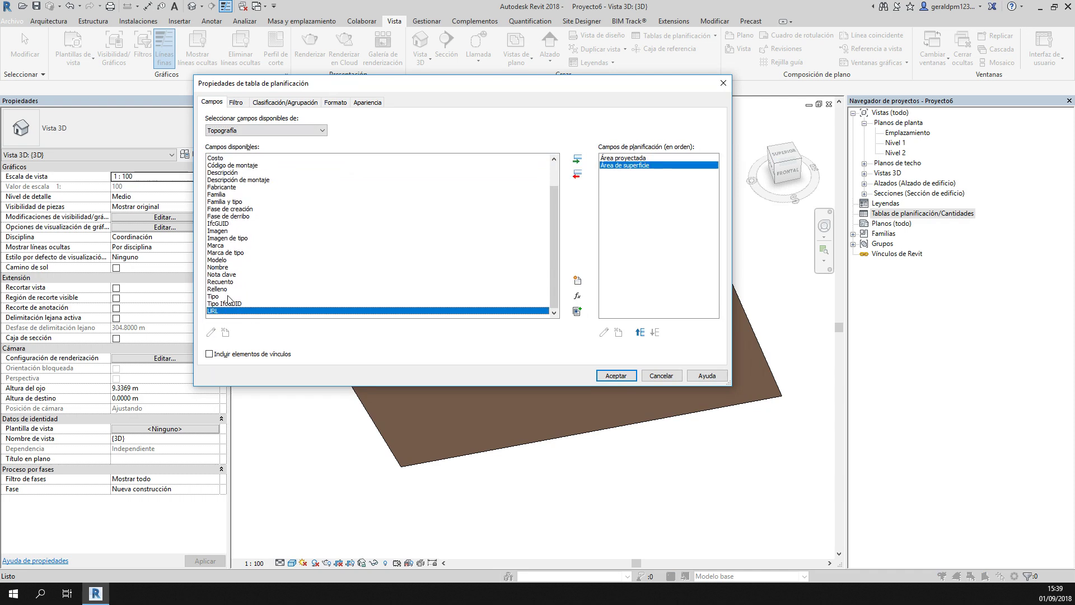
{"action": "scroll", "coordinate": [224, 288], "scroll_direction": "up", "scroll_amount": 2}
{"action": "left_click", "coordinate": [216, 180]}
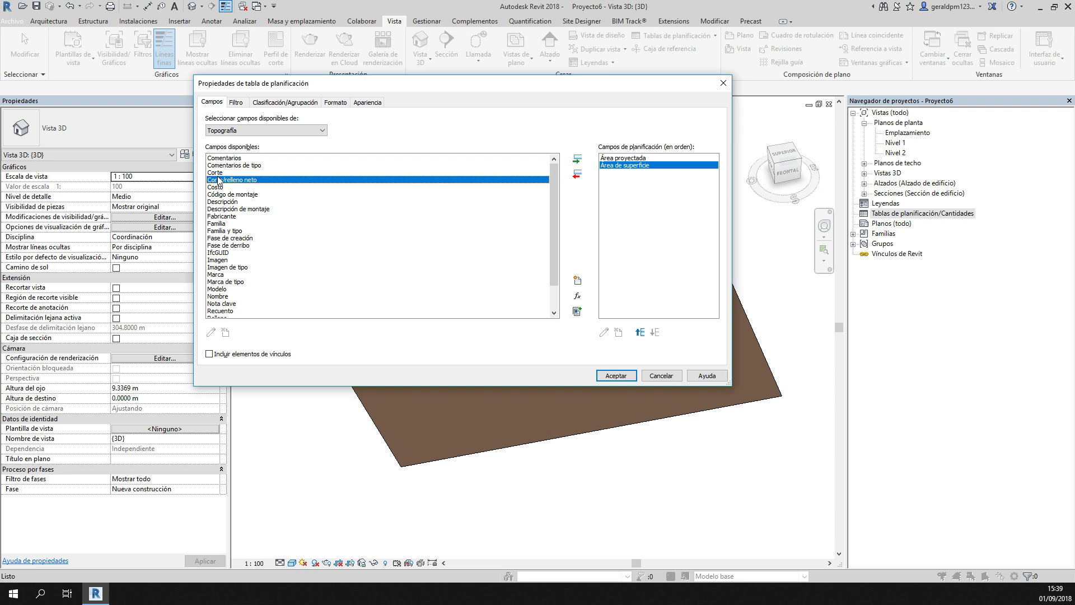
{"action": "double_click", "coordinate": [217, 172]}
{"action": "scroll", "coordinate": [216, 235], "scroll_direction": "down", "scroll_amount": 1}
{"action": "left_click", "coordinate": [215, 289]}
{"action": "double_click", "coordinate": [216, 290]}
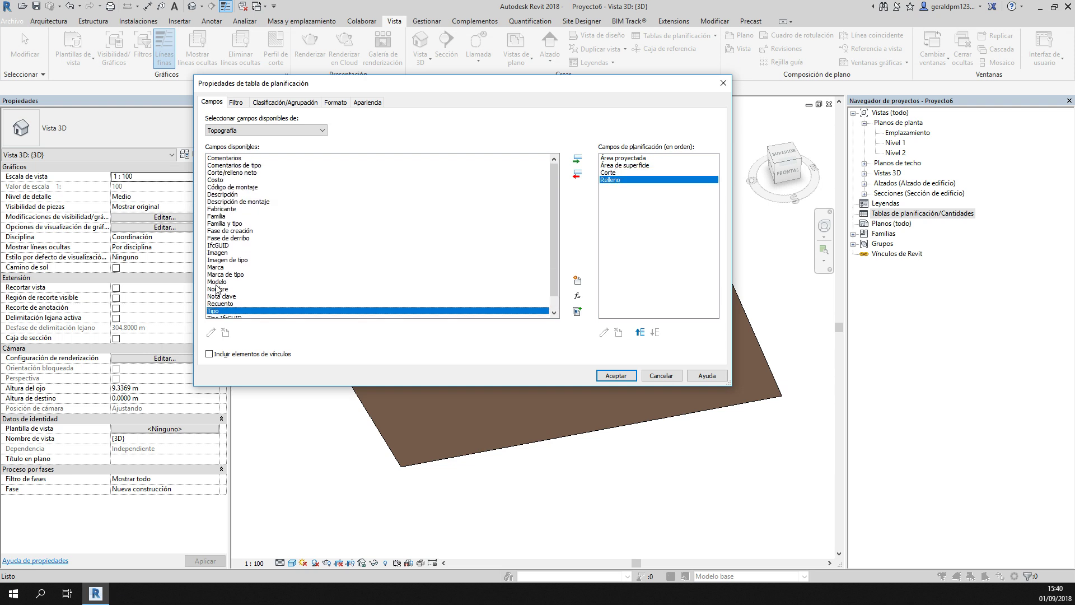
{"action": "double_click", "coordinate": [237, 174]}
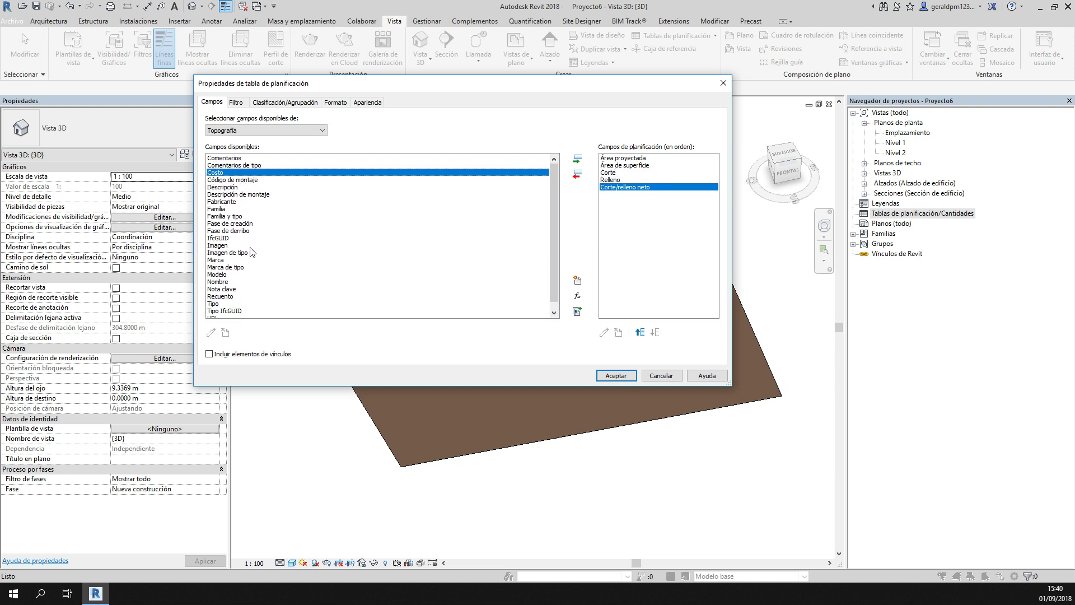
{"action": "scroll", "coordinate": [255, 241], "scroll_direction": "down", "scroll_amount": 1}
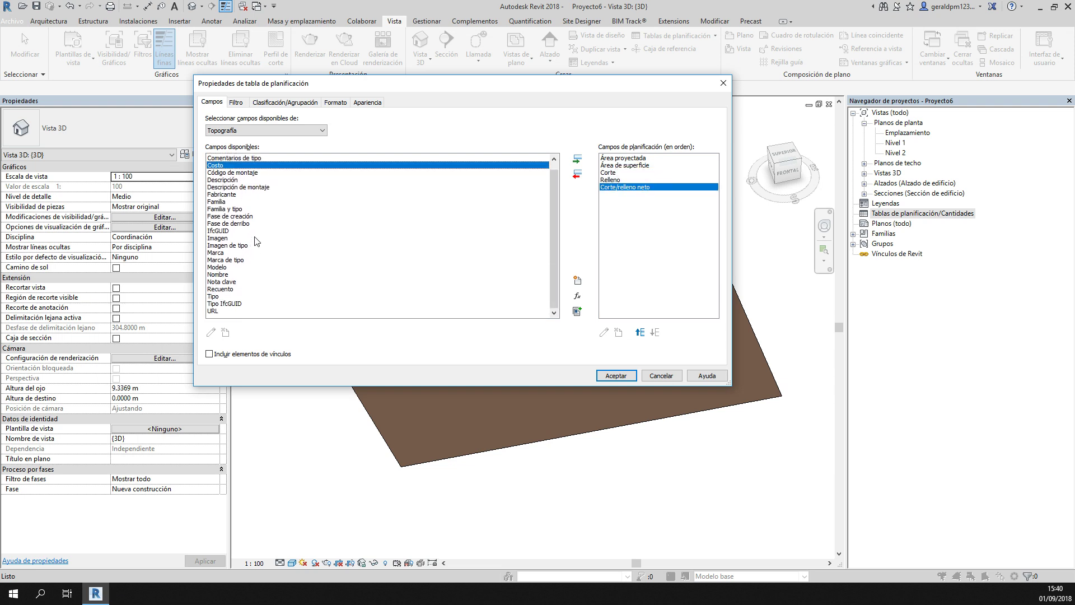
{"action": "left_click", "coordinate": [613, 375]}
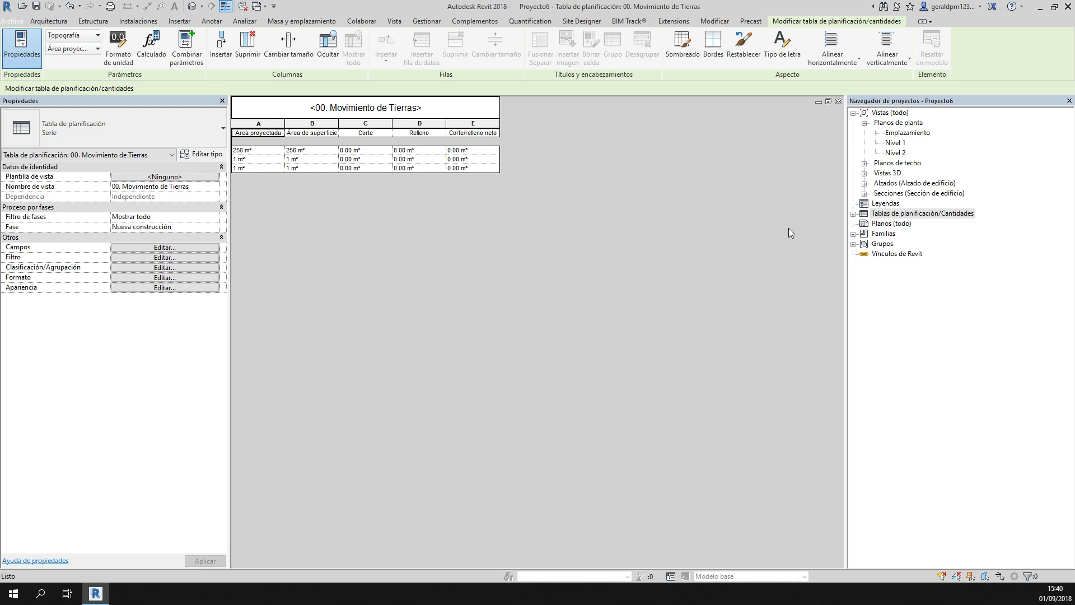
- Expand the Vistas 3D list in the Project Browser
{"action": "double_click", "coordinate": [887, 173]}
- Open the {3D} terrain view, fit the pads in view, and bring up Masa y emplazamiento
{"action": "left_click", "coordinate": [891, 183]}
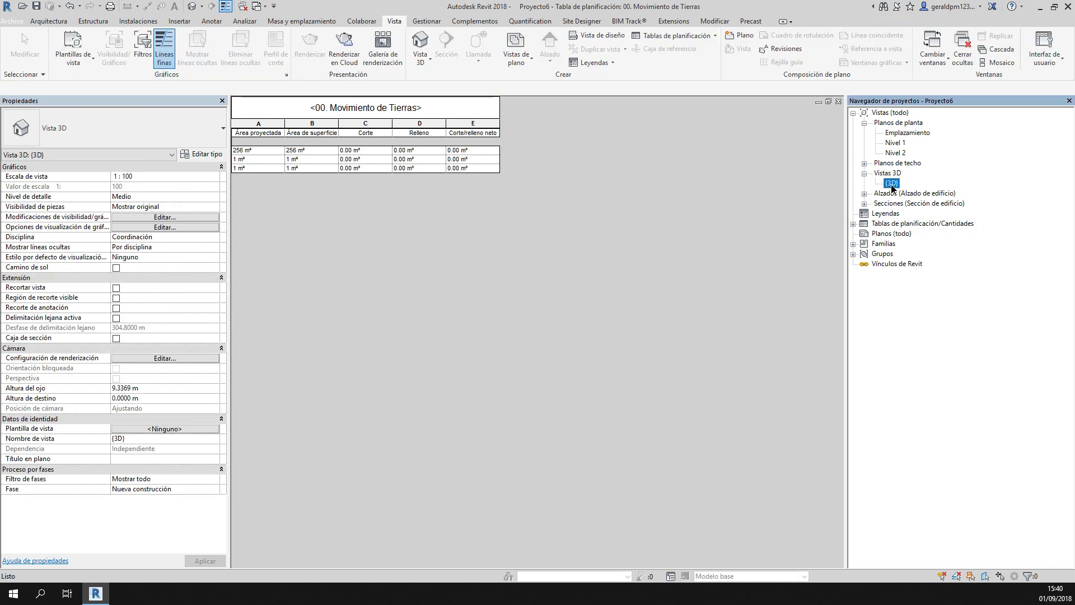
{"action": "double_click", "coordinate": [891, 184]}
{"action": "scroll", "coordinate": [444, 210], "scroll_direction": "up", "scroll_amount": 1}
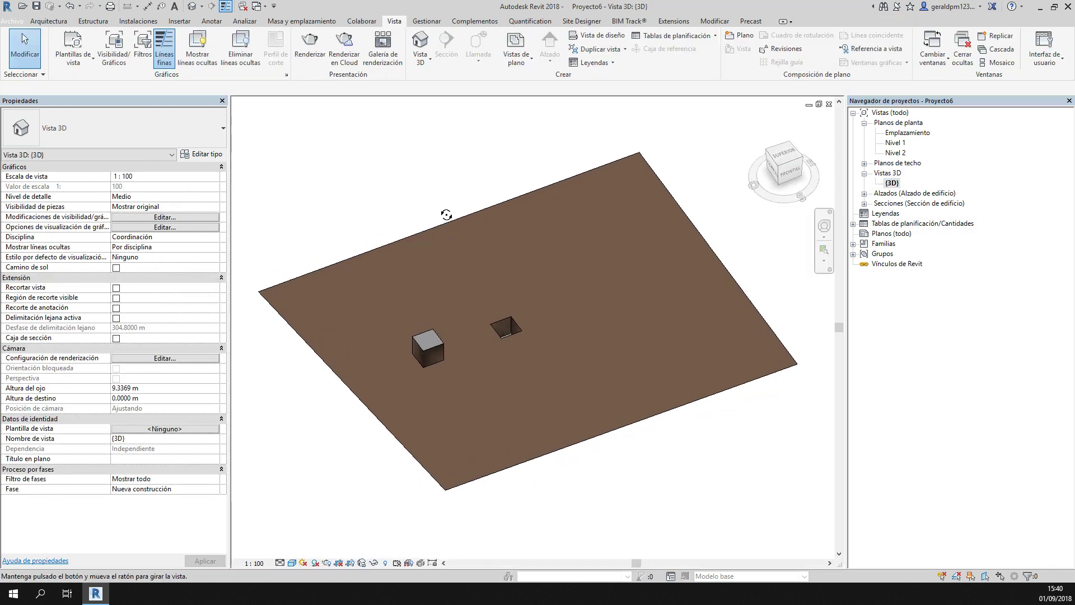
{"action": "scroll", "coordinate": [380, 192], "scroll_direction": "up", "scroll_amount": 1}
{"action": "scroll", "coordinate": [378, 177], "scroll_direction": "up", "scroll_amount": 2}
{"action": "scroll", "coordinate": [378, 177], "scroll_direction": "down", "scroll_amount": 1}
{"action": "scroll", "coordinate": [378, 177], "scroll_direction": "down", "scroll_amount": 1}
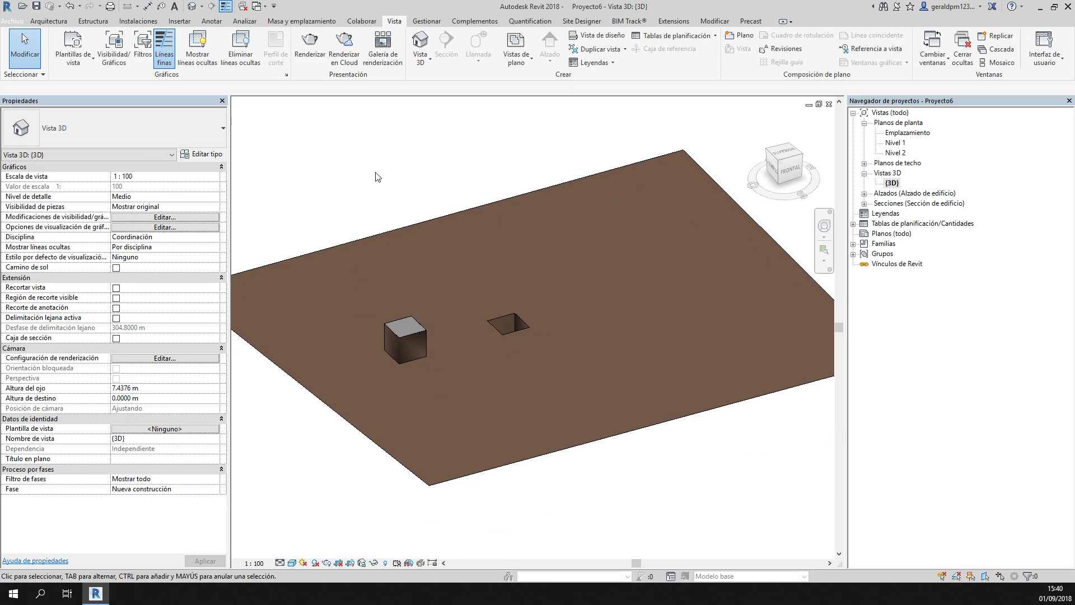
{"action": "left_click", "coordinate": [293, 22]}
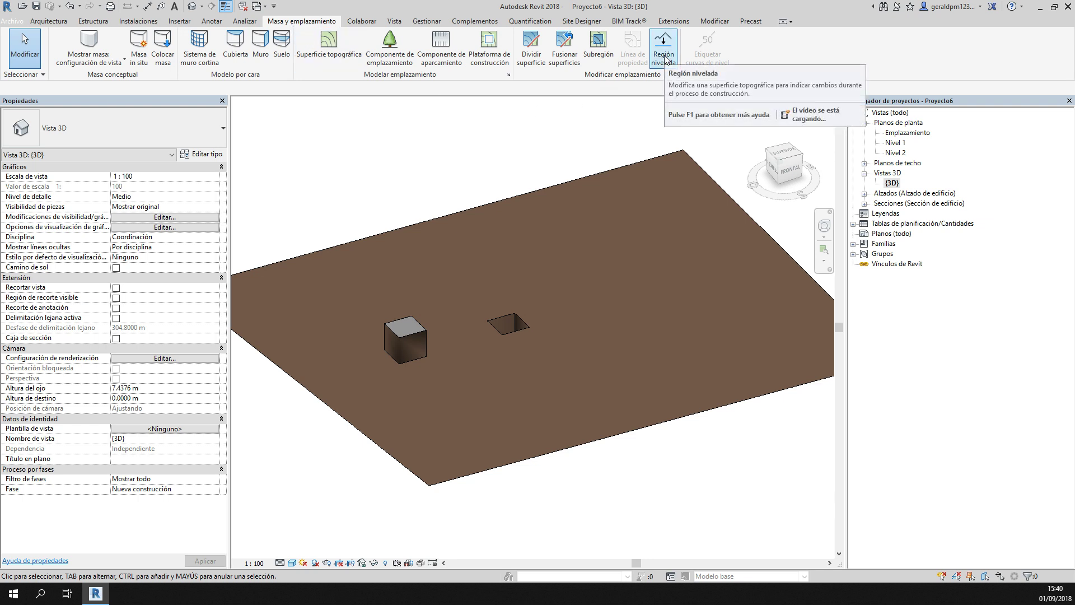
{"action": "mouse_move", "coordinate": [664, 49]}
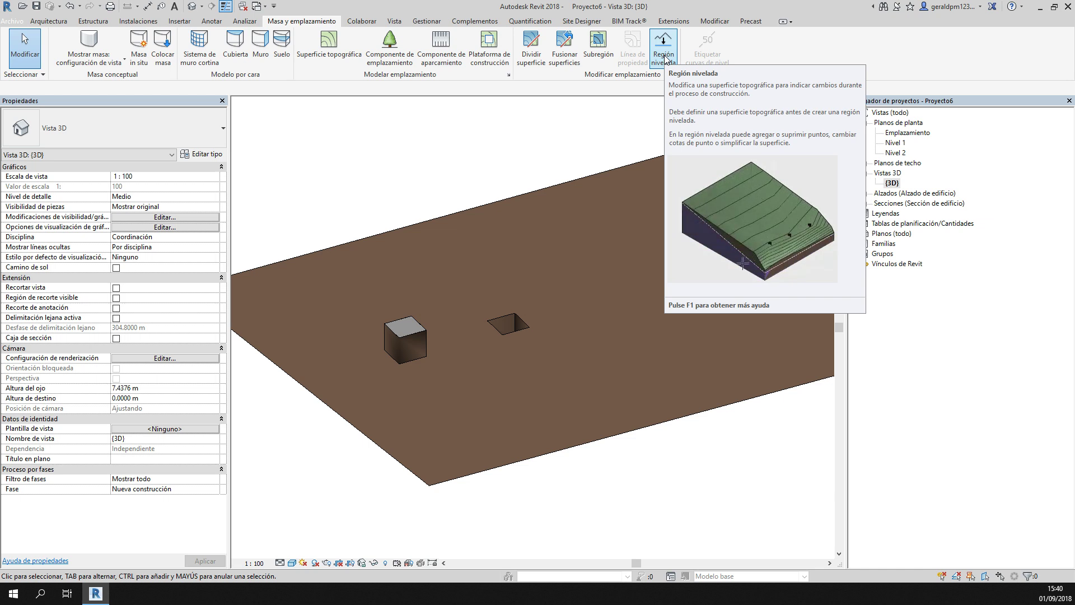
- Create a graded region from the topography using only perimeter points, then finish the surface
{"action": "left_click", "coordinate": [667, 59]}
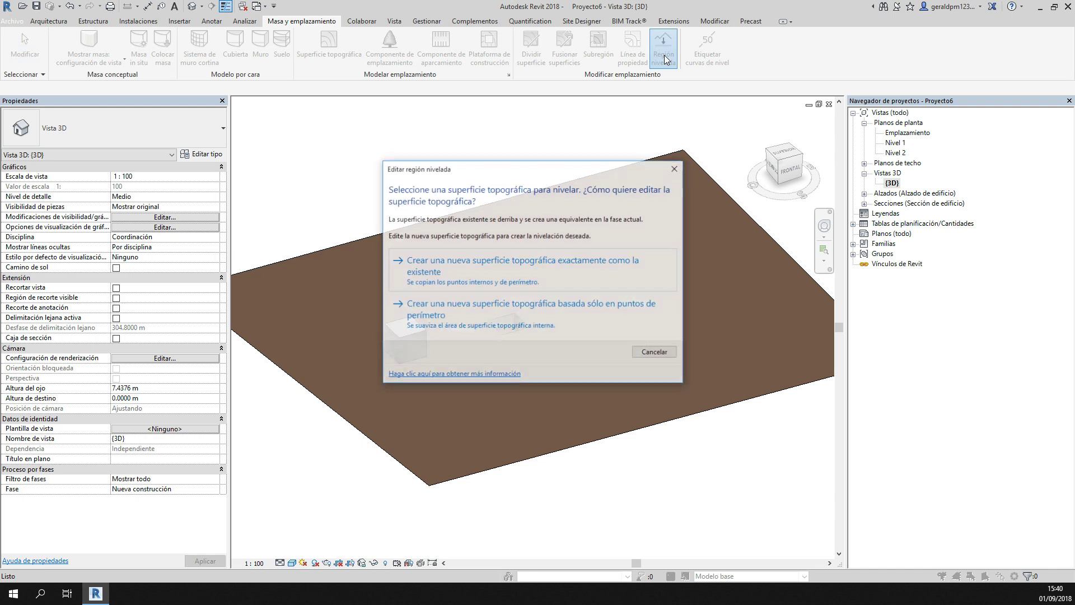
{"action": "left_click_drag", "start_coordinate": [587, 171], "coordinate": [273, 80]}
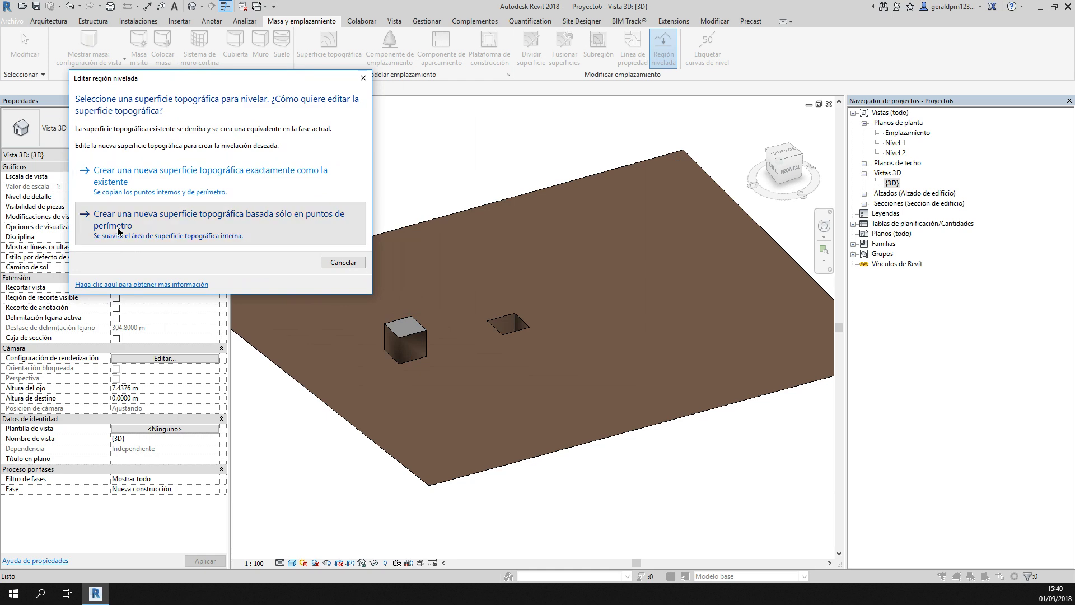
{"action": "left_click", "coordinate": [118, 231]}
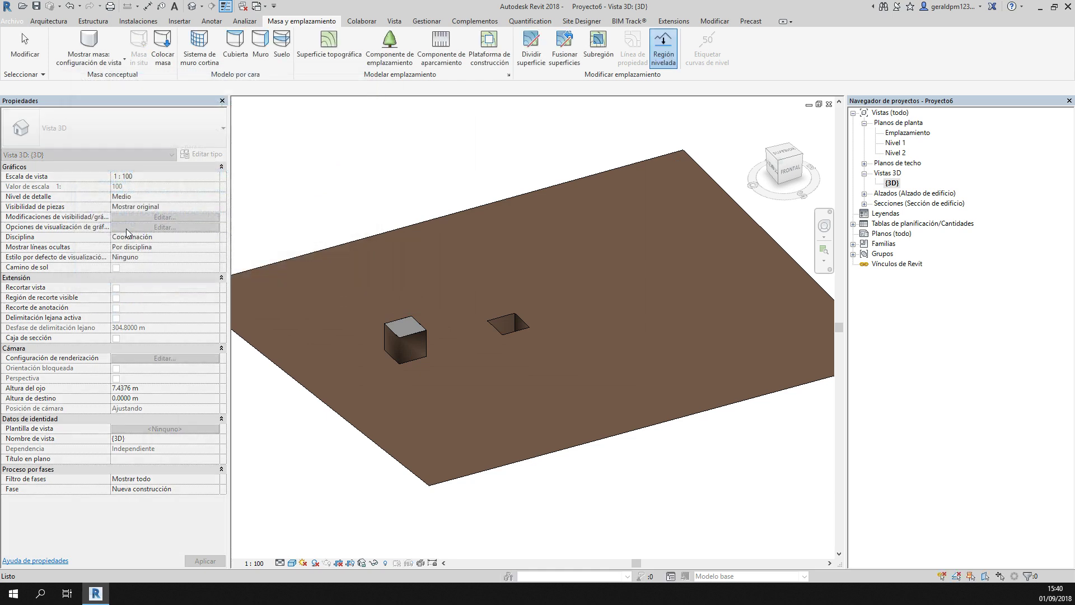
{"action": "left_click", "coordinate": [443, 228]}
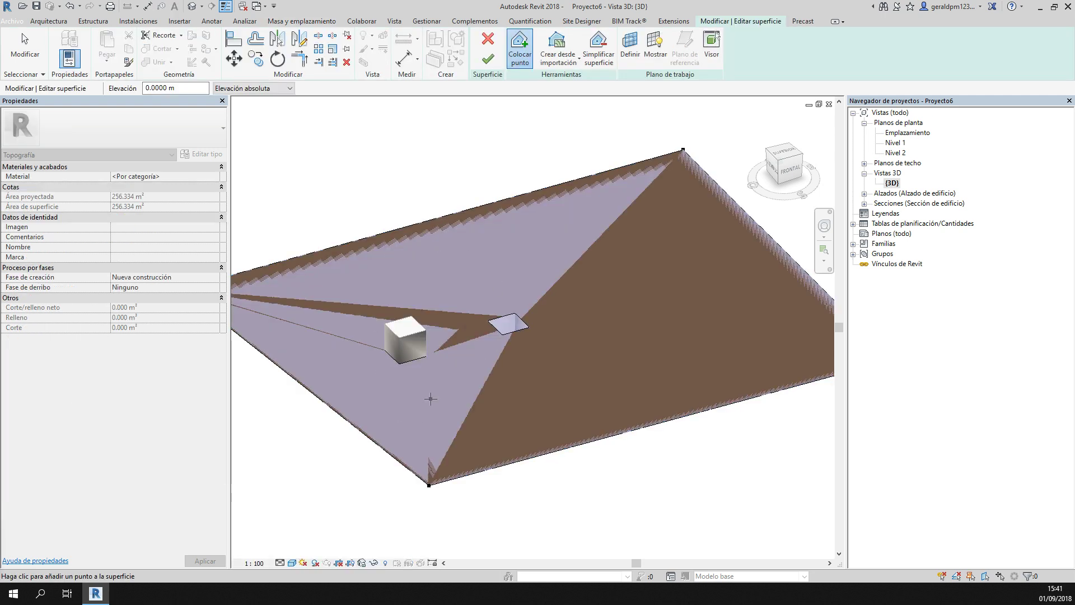
{"action": "left_click", "coordinate": [488, 58]}
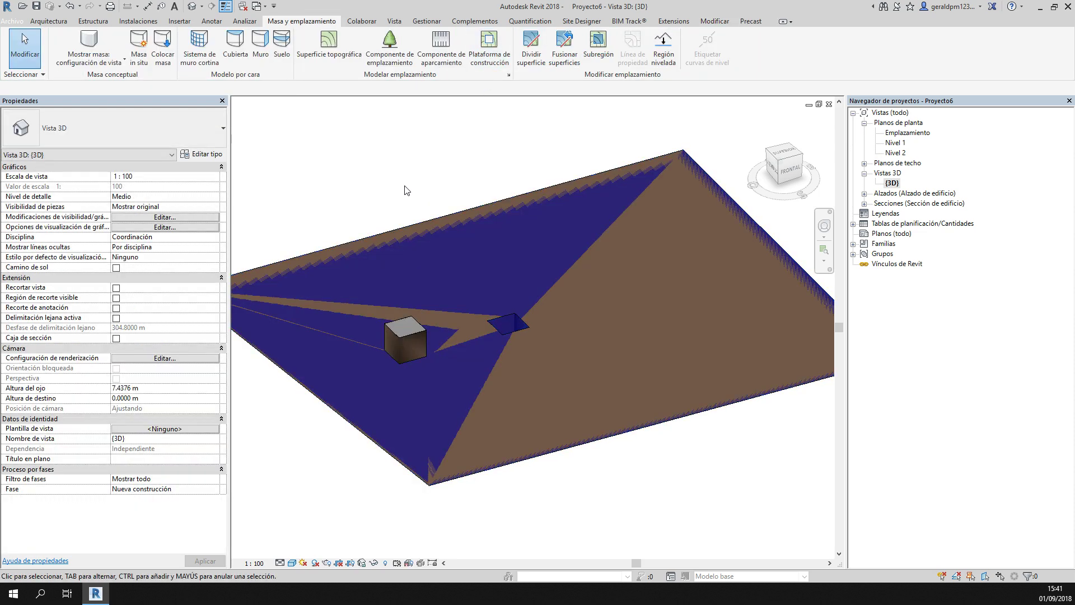
- Check the 00. Movimiento de Tierras schedule's 1.00 m³ cut and fill, then return to {3D}
{"action": "double_click", "coordinate": [919, 224]}
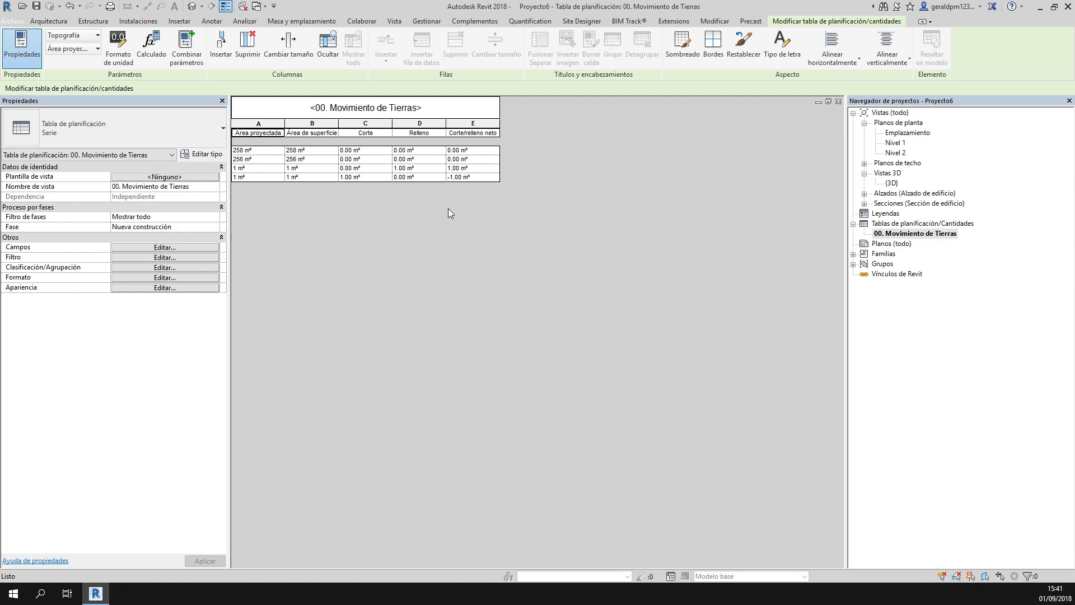
{"action": "double_click", "coordinate": [892, 184]}
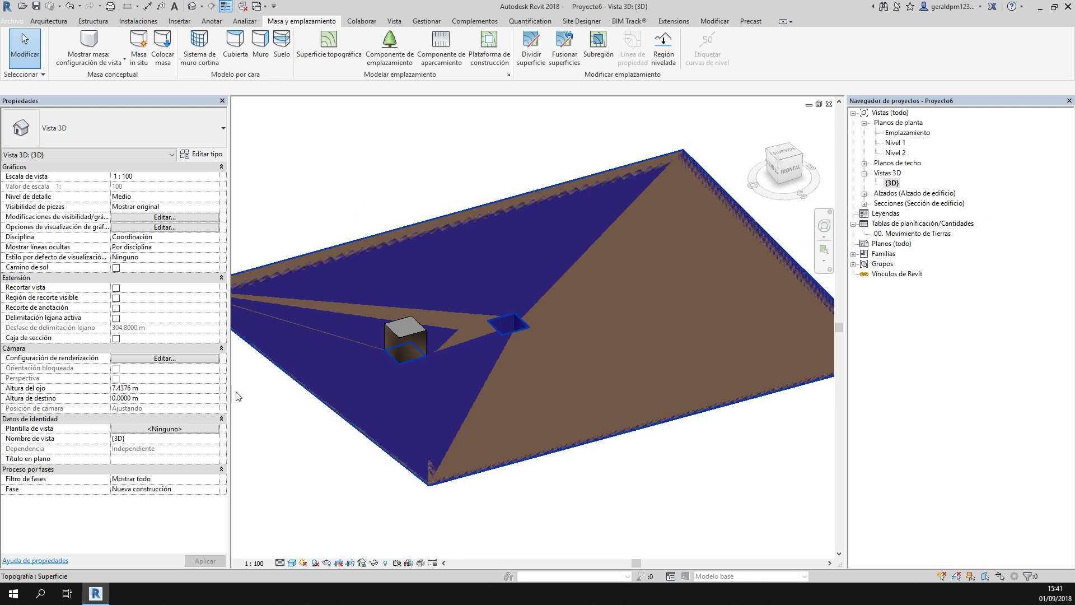
{"action": "left_click", "coordinate": [163, 479]}
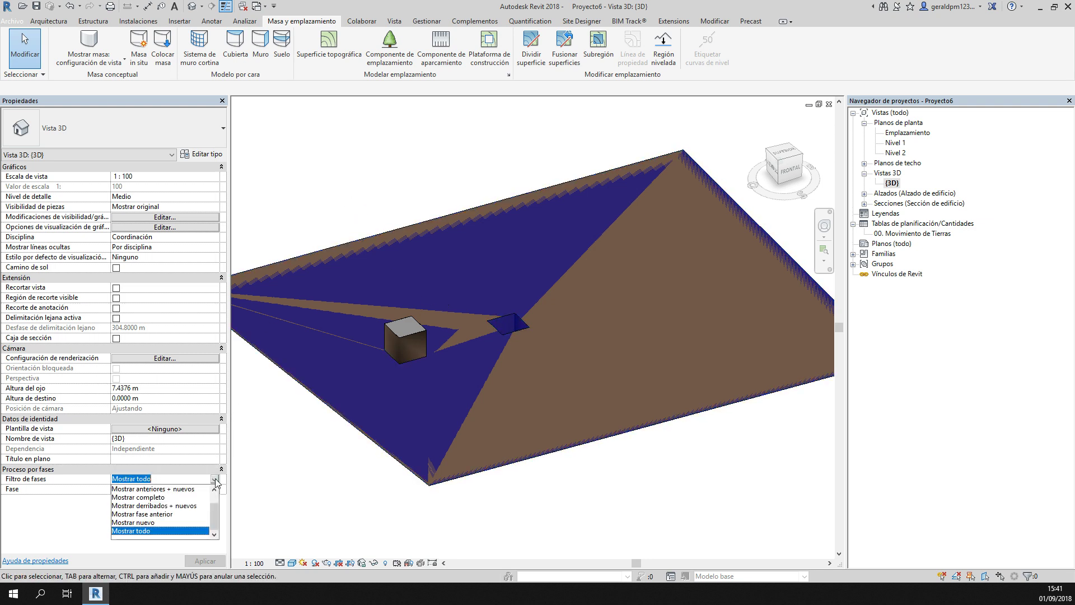
- Set the 3D view's phase filter to Mostrar nuevo and reopen 00. Movimiento de Tierras
{"action": "left_click", "coordinate": [140, 522]}
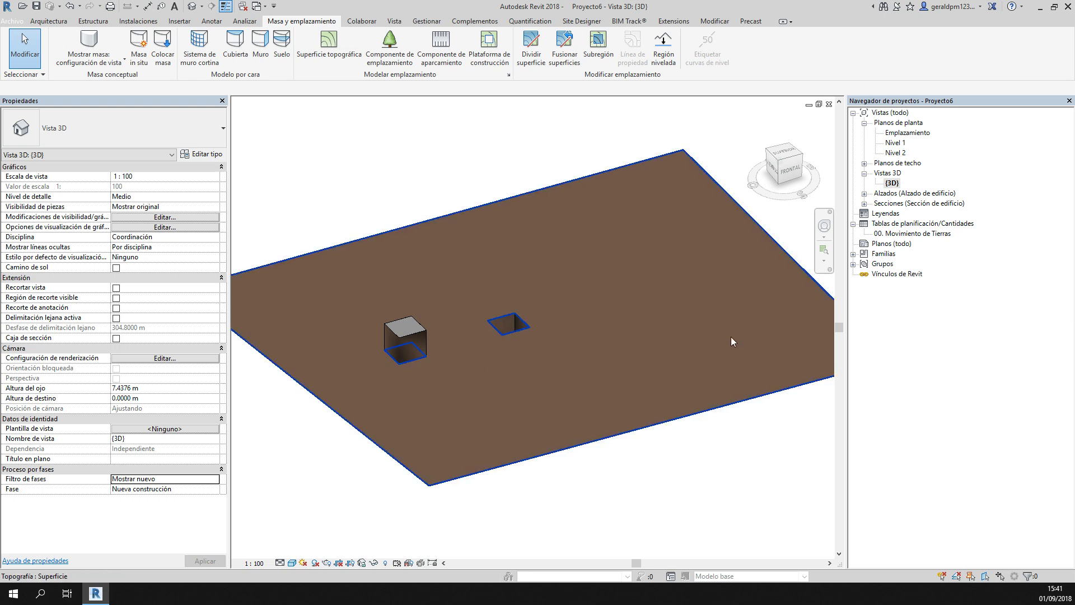
{"action": "double_click", "coordinate": [916, 235]}
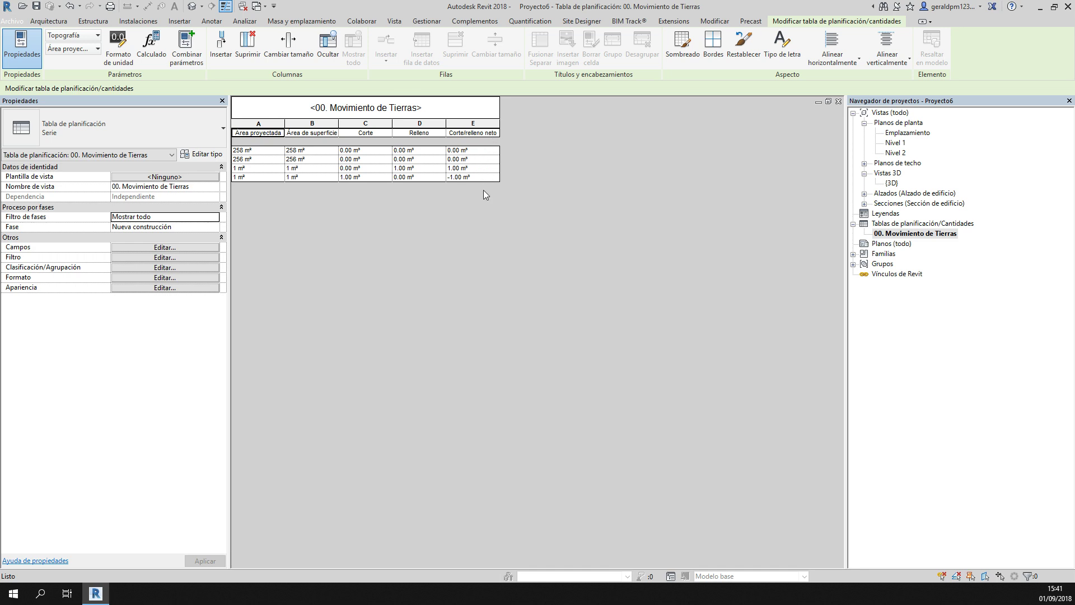
- Set Calcular totales for the Corte/relleno neto, Corte and Relleno columns in the schedule's Formato settings
{"action": "left_click", "coordinate": [147, 268]}
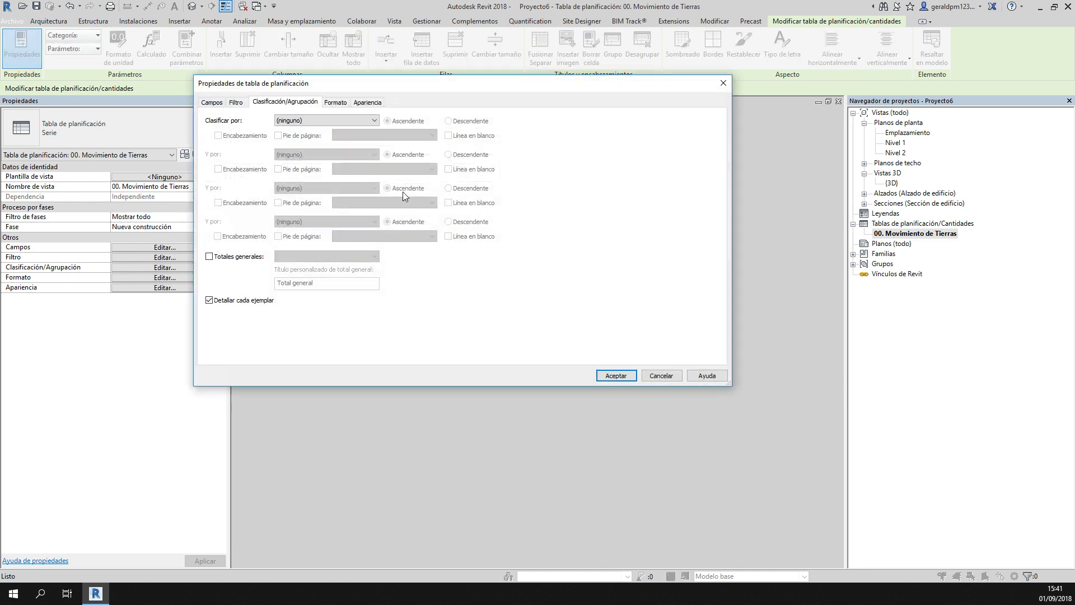
{"action": "left_click", "coordinate": [335, 102]}
{"action": "left_click", "coordinate": [232, 158]}
{"action": "left_click", "coordinate": [347, 255]}
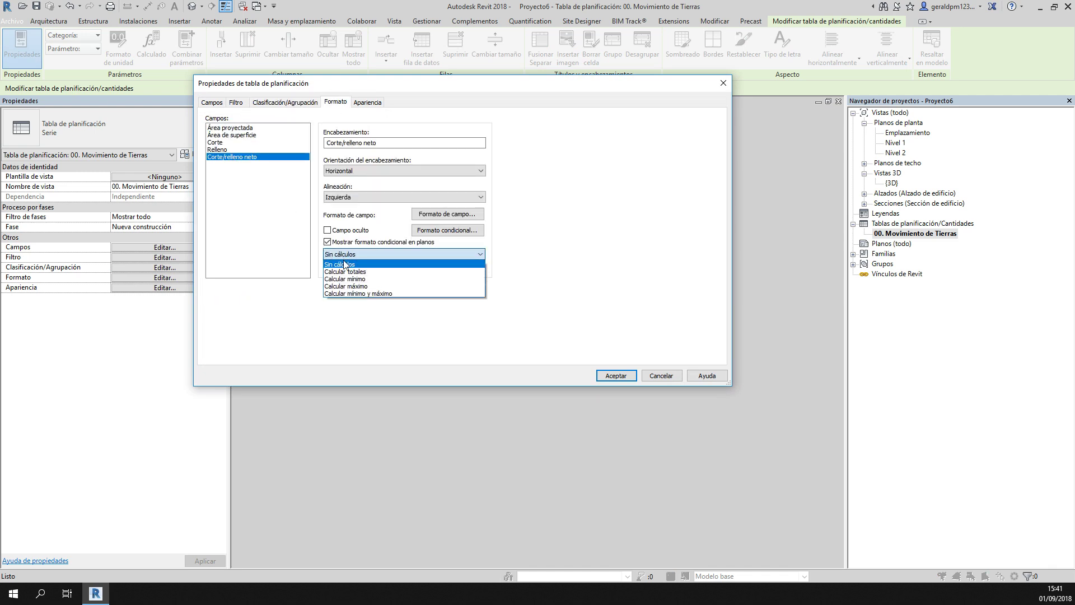
{"action": "left_click", "coordinate": [345, 270]}
{"action": "left_click", "coordinate": [223, 144]}
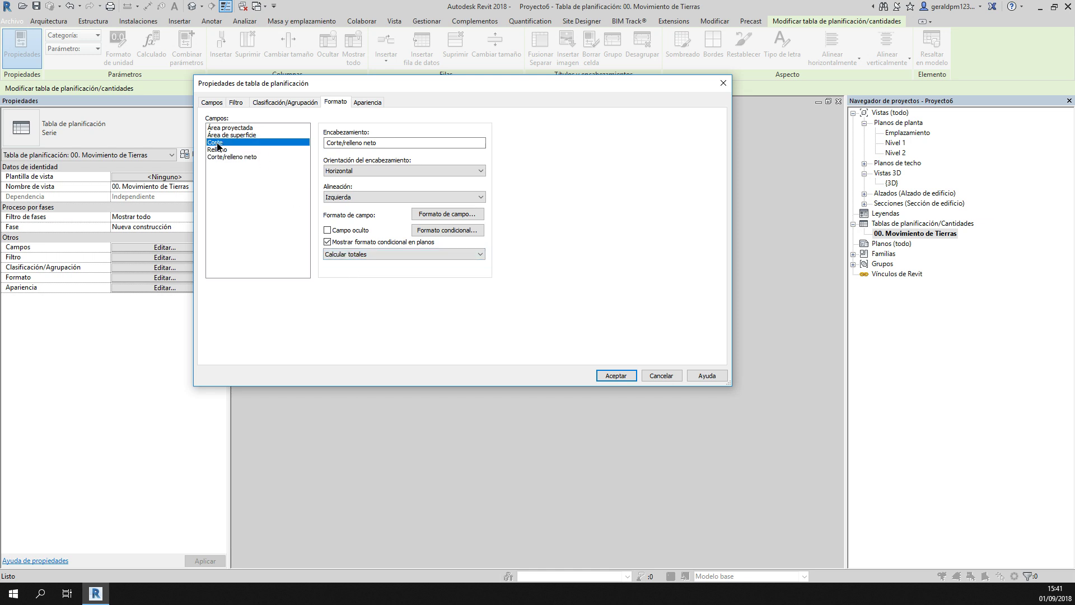
{"action": "left_click", "coordinate": [340, 257]}
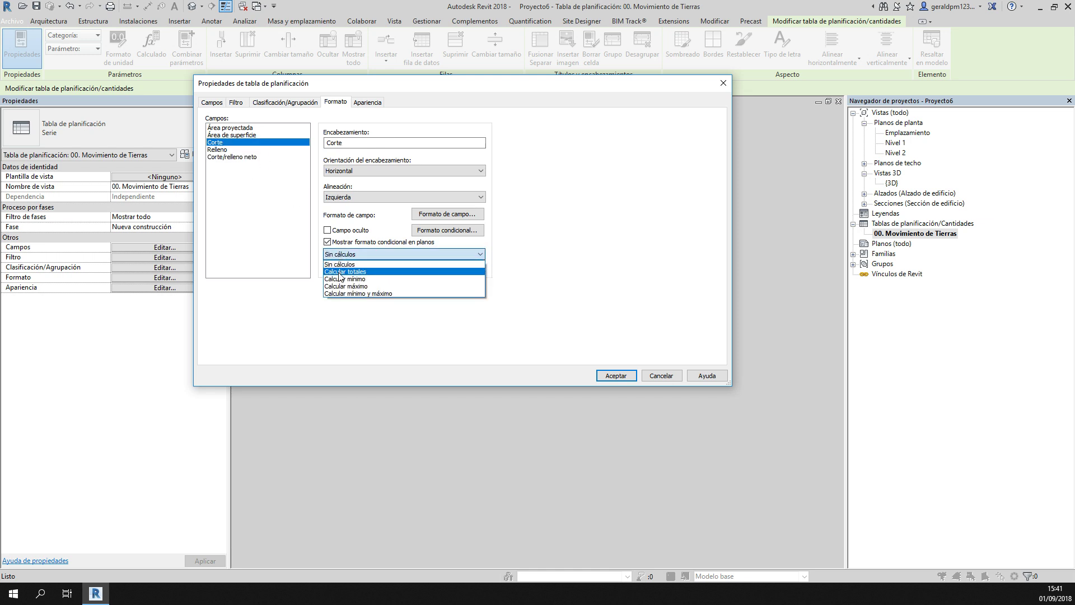
{"action": "left_click", "coordinate": [339, 274]}
{"action": "left_click", "coordinate": [230, 157]}
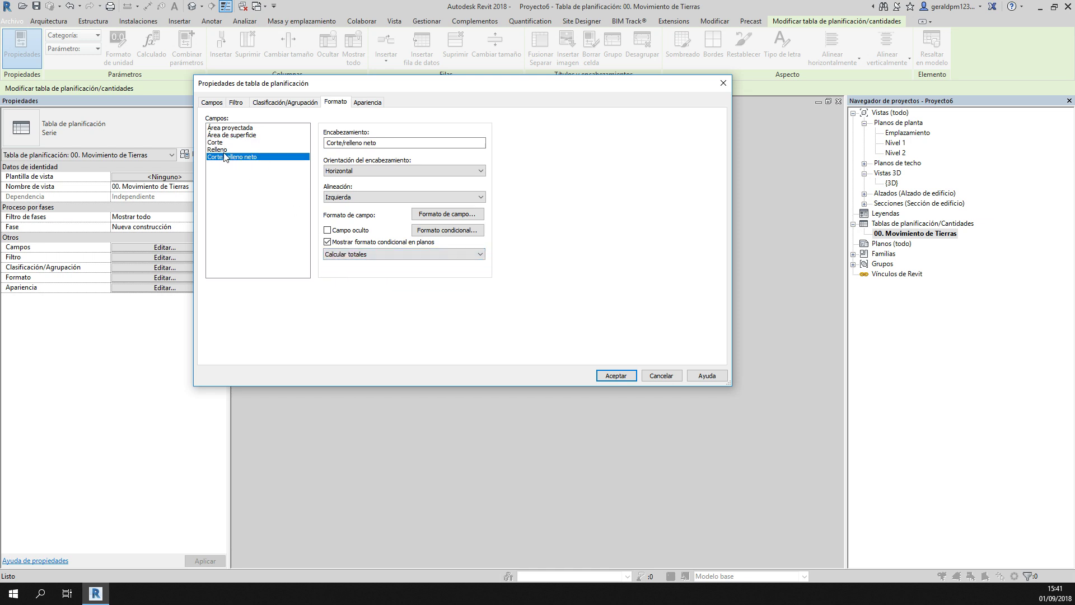
{"action": "left_click", "coordinate": [346, 256]}
{"action": "left_click", "coordinate": [347, 275]}
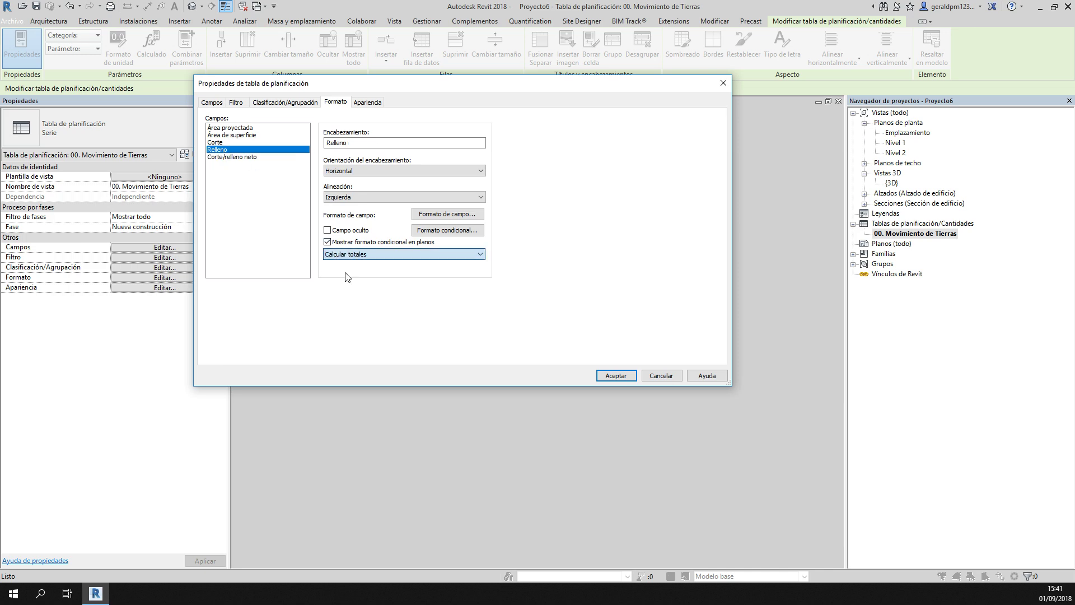
{"action": "left_click", "coordinate": [616, 375]}
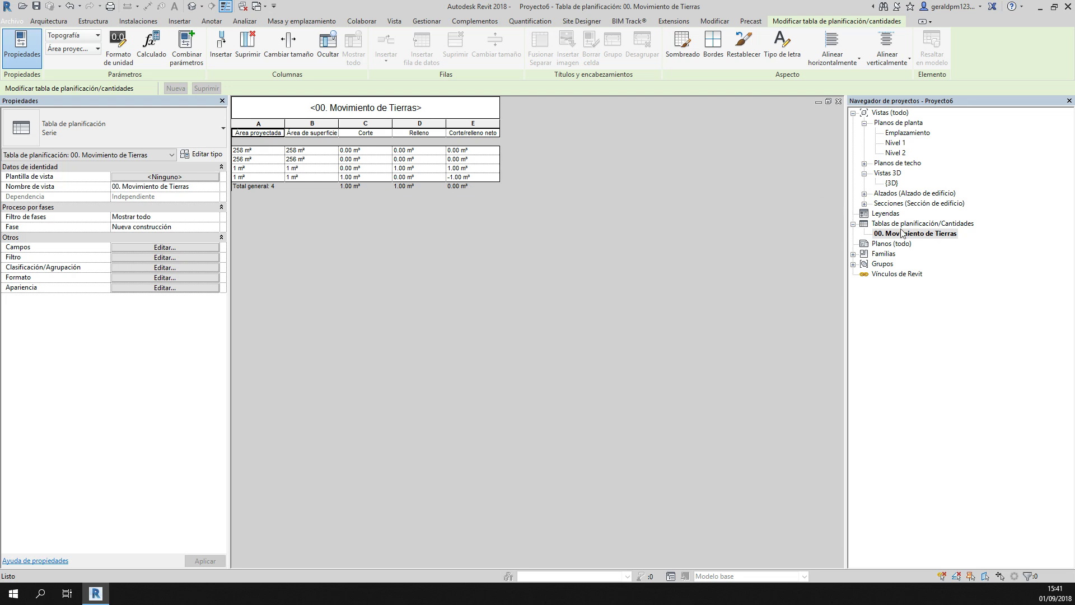
- Open Sección 1 and set its phase filter to Mostrar nuevo
{"action": "double_click", "coordinate": [898, 203]}
{"action": "double_click", "coordinate": [896, 214]}
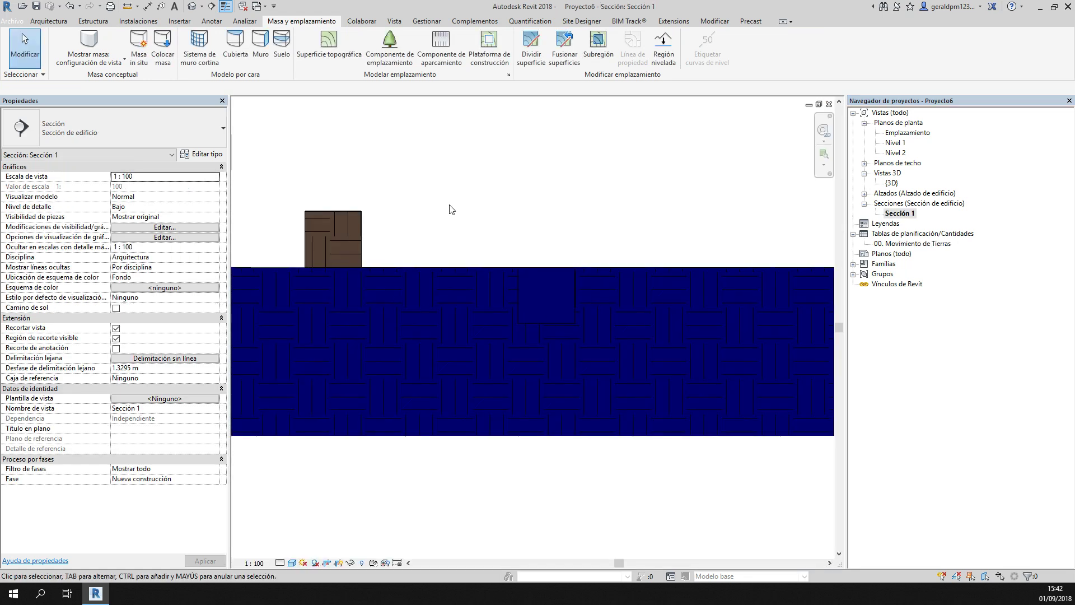
{"action": "scroll", "coordinate": [470, 210], "scroll_direction": "down", "scroll_amount": 3}
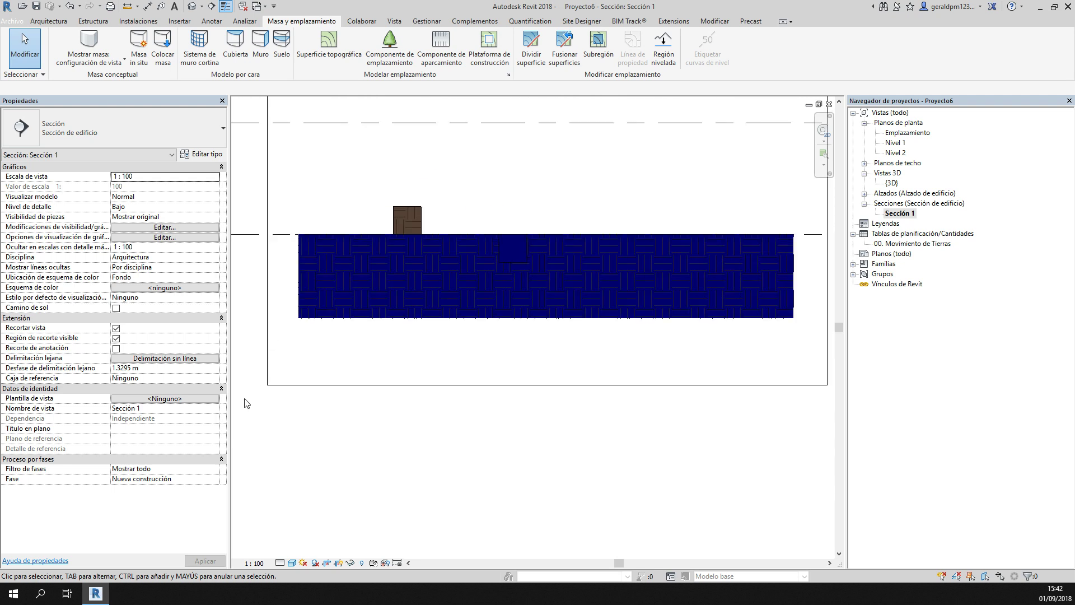
{"action": "left_click", "coordinate": [220, 468]}
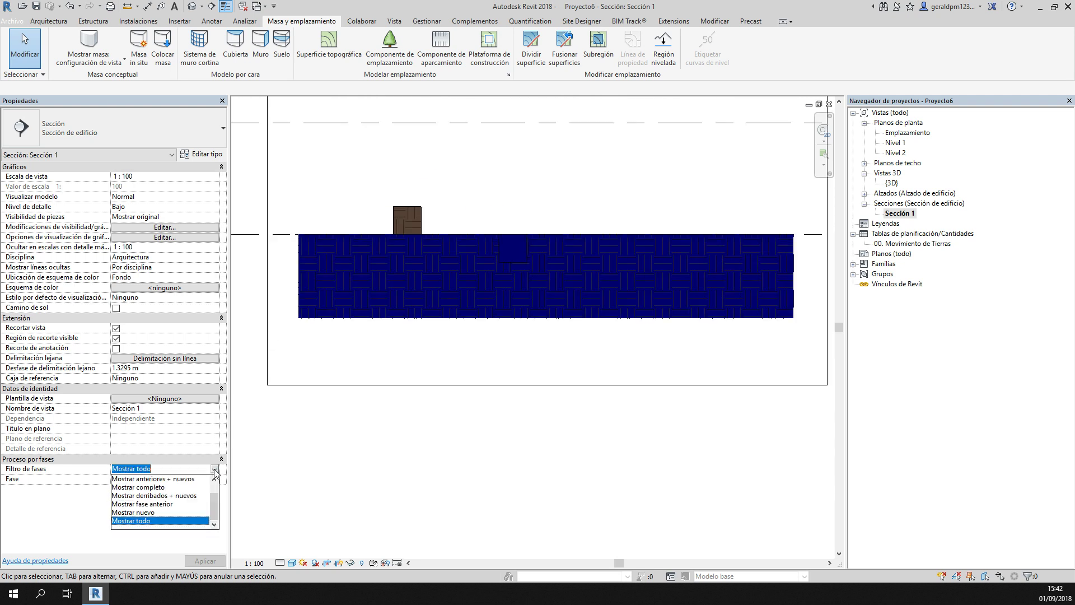
{"action": "left_click", "coordinate": [146, 518]}
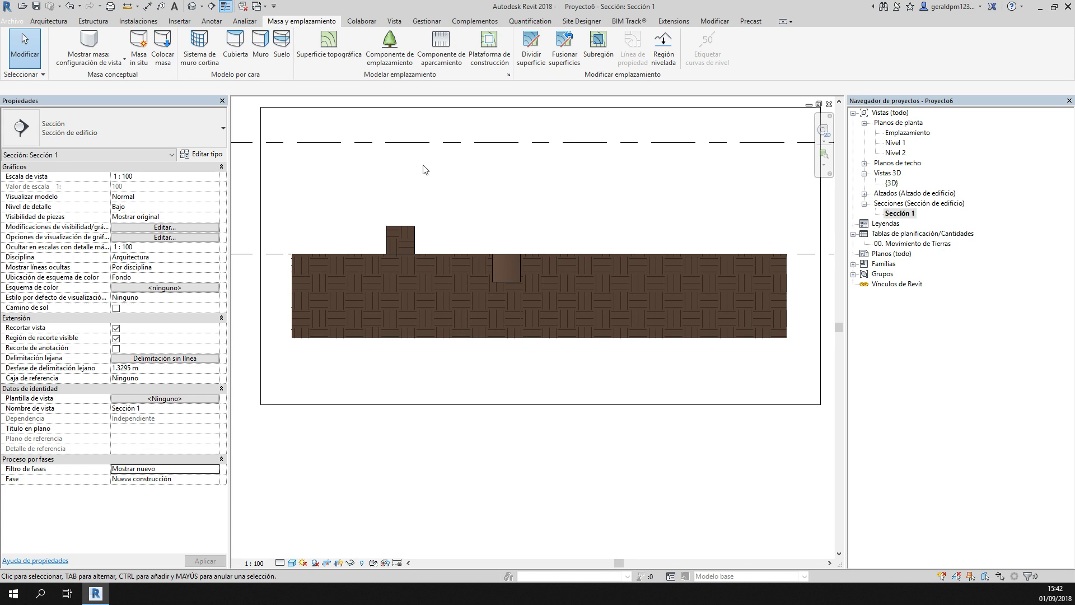
- Raise the pad's Desfase de altura desde nivel to 2 m and open the earthwork schedule
{"action": "scroll", "coordinate": [424, 184], "scroll_direction": "up", "scroll_amount": 2}
{"action": "scroll", "coordinate": [395, 216], "scroll_direction": "up", "scroll_amount": 3}
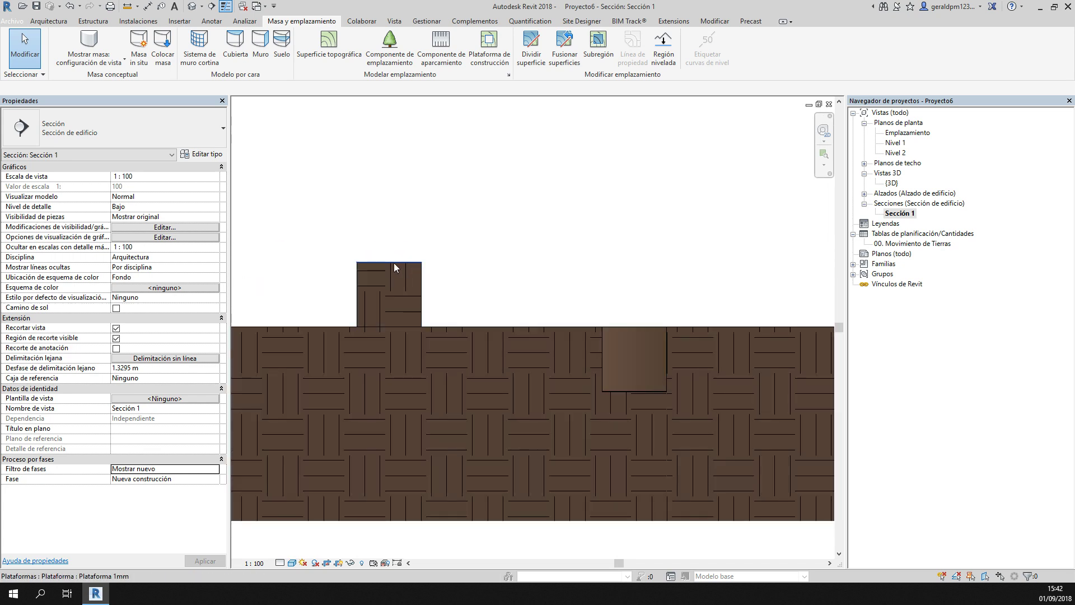
{"action": "left_click", "coordinate": [394, 263]}
{"action": "left_click", "coordinate": [162, 187]}
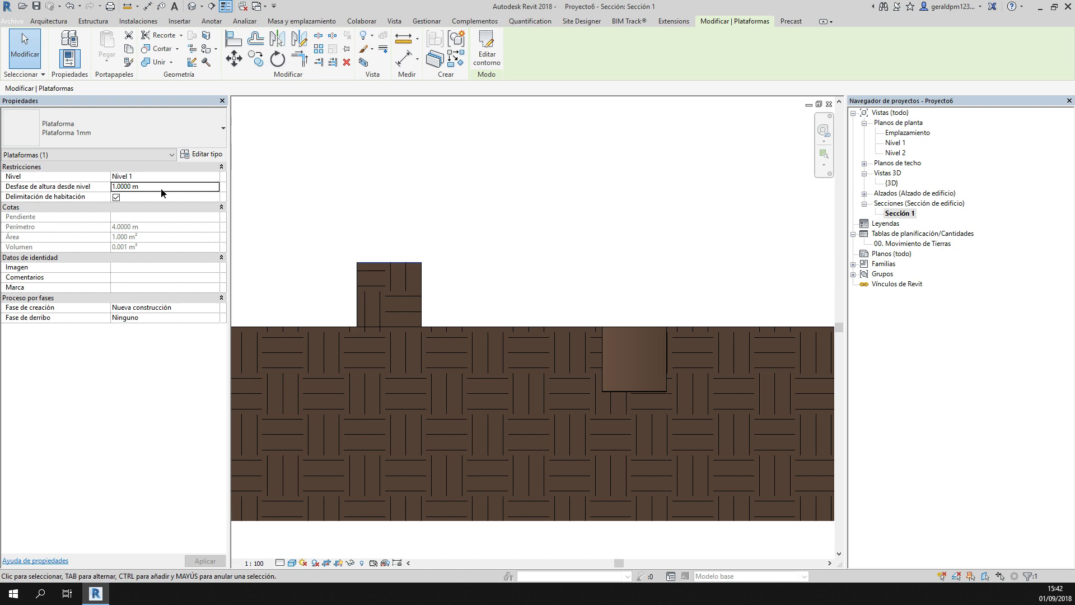
{"action": "type", "text": "2"}
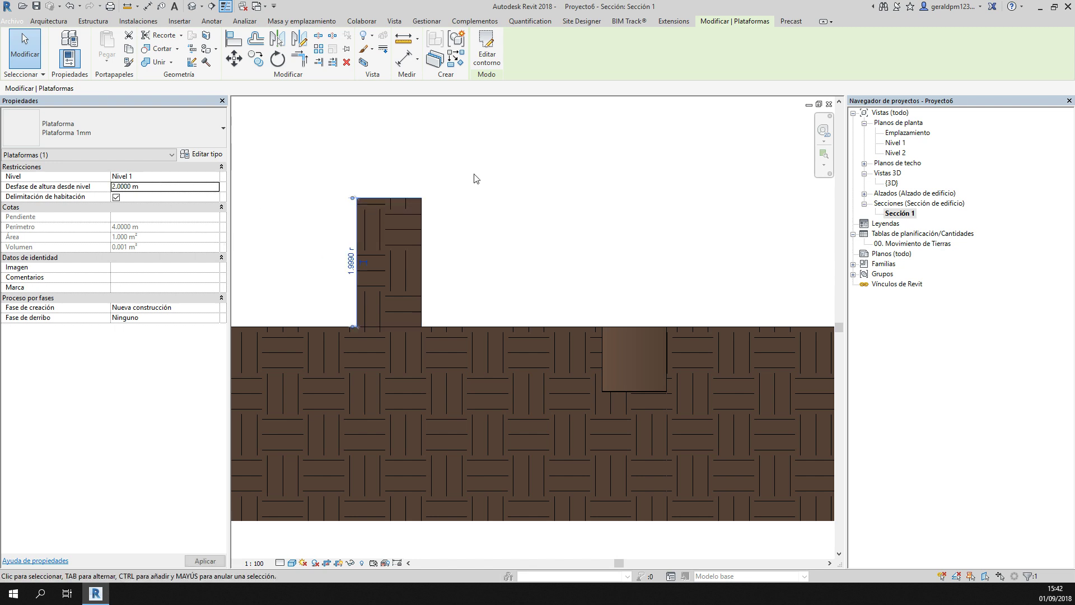
{"action": "left_click", "coordinate": [473, 175]}
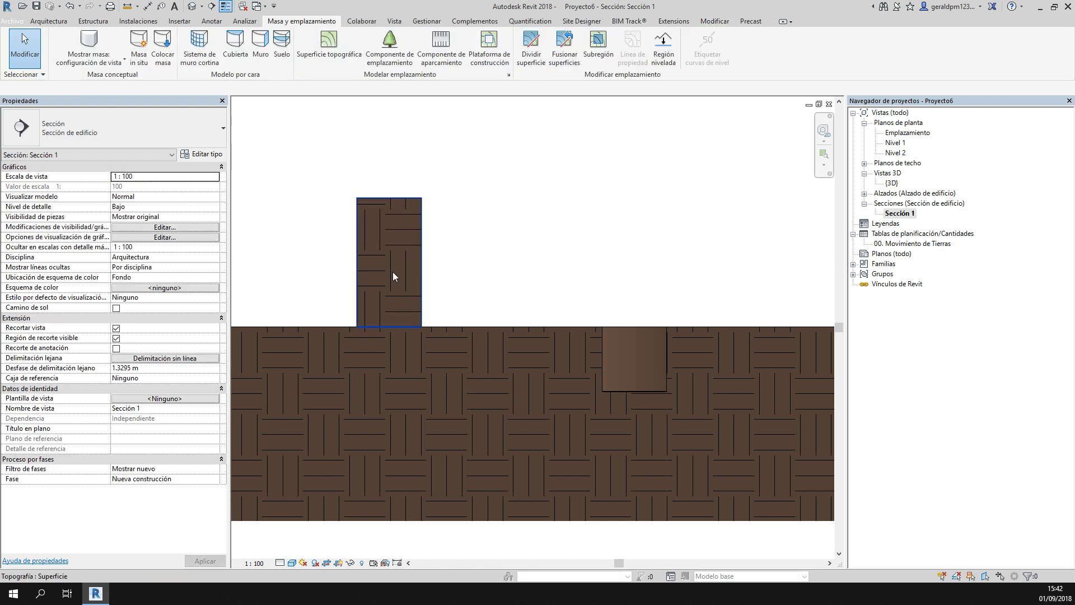
{"action": "double_click", "coordinate": [901, 244]}
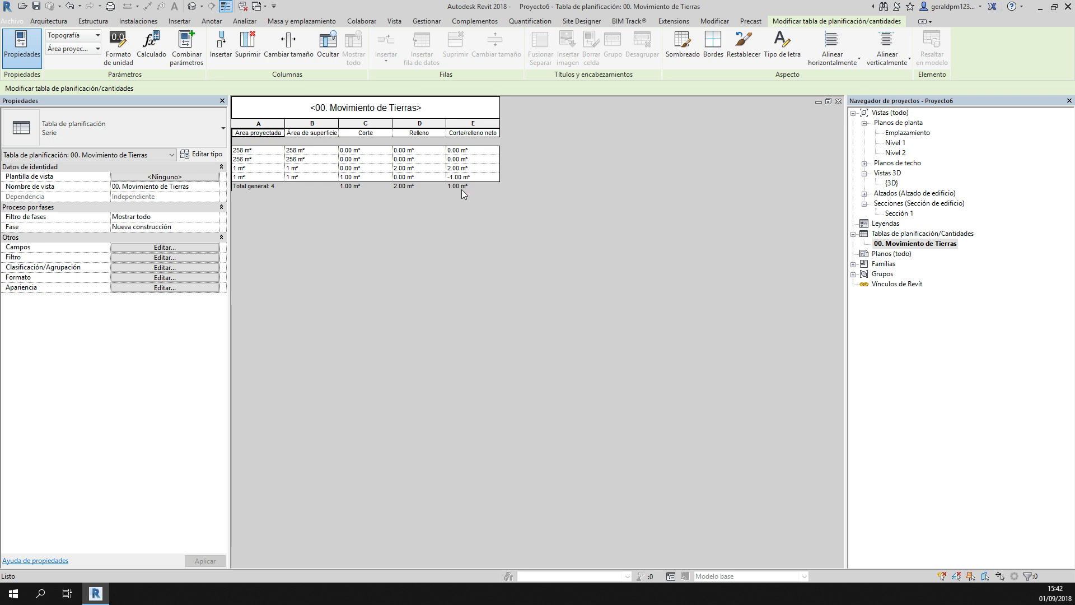
- In {3D}, set the sunken pad's height offset to -3 m and recheck the earthwork schedule
{"action": "double_click", "coordinate": [895, 185]}
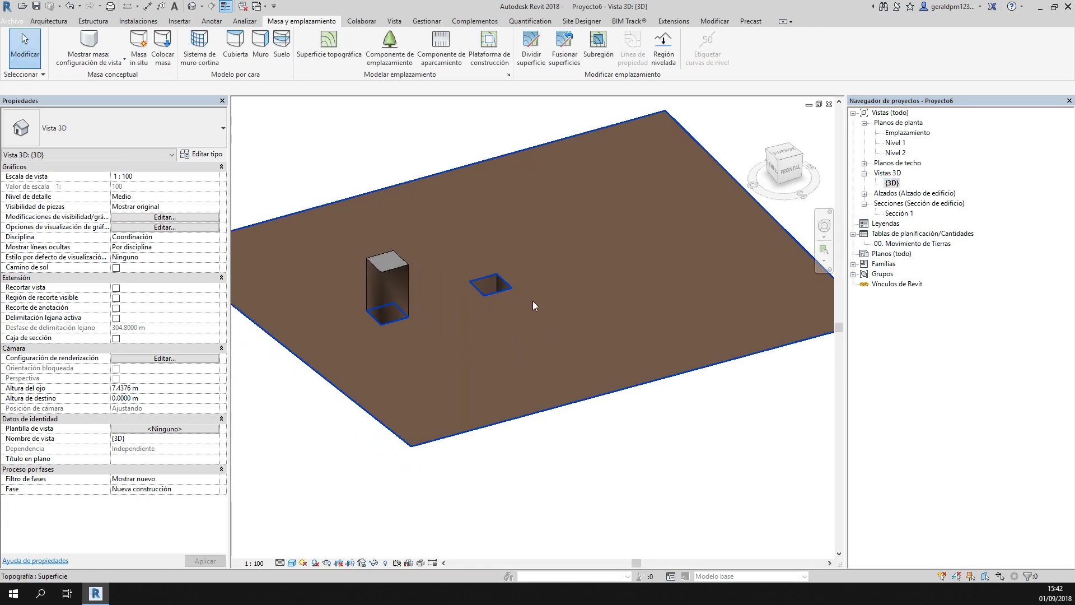
{"action": "middle_click_drag", "start_coordinate": [532, 300], "coordinate": [501, 293], "text": "shift"}
{"action": "left_click", "coordinate": [490, 282]}
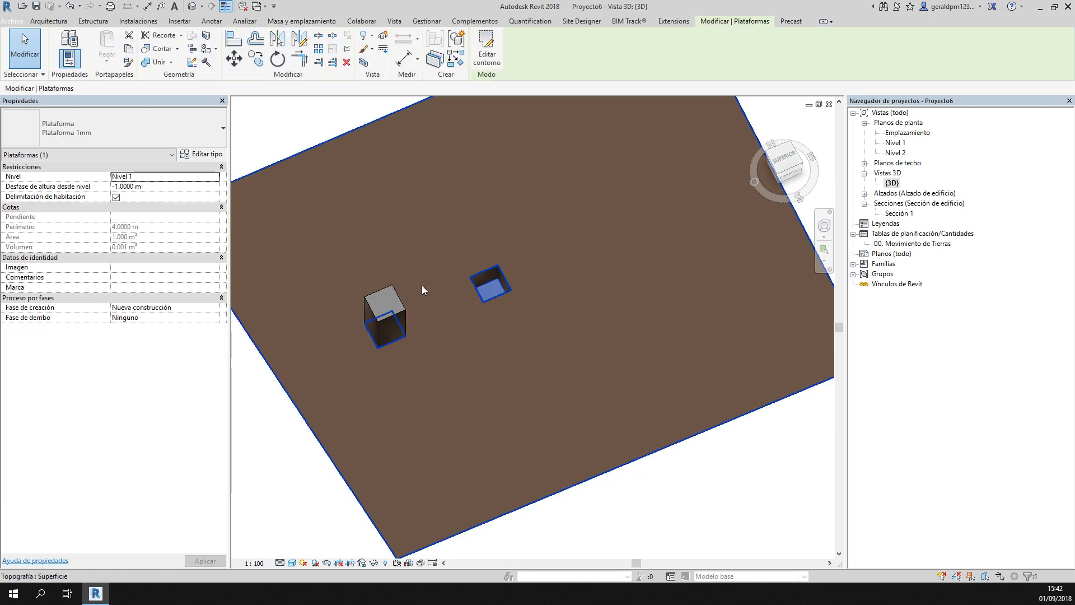
{"action": "left_click", "coordinate": [182, 187]}
{"action": "type", "text": "-3"}
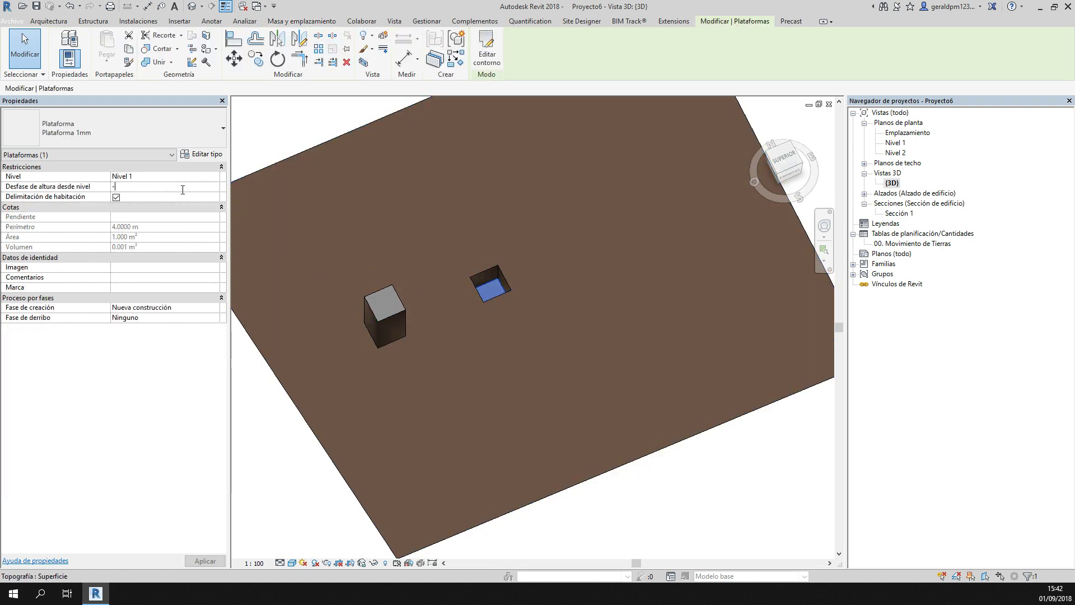
{"action": "left_click", "coordinate": [295, 476]}
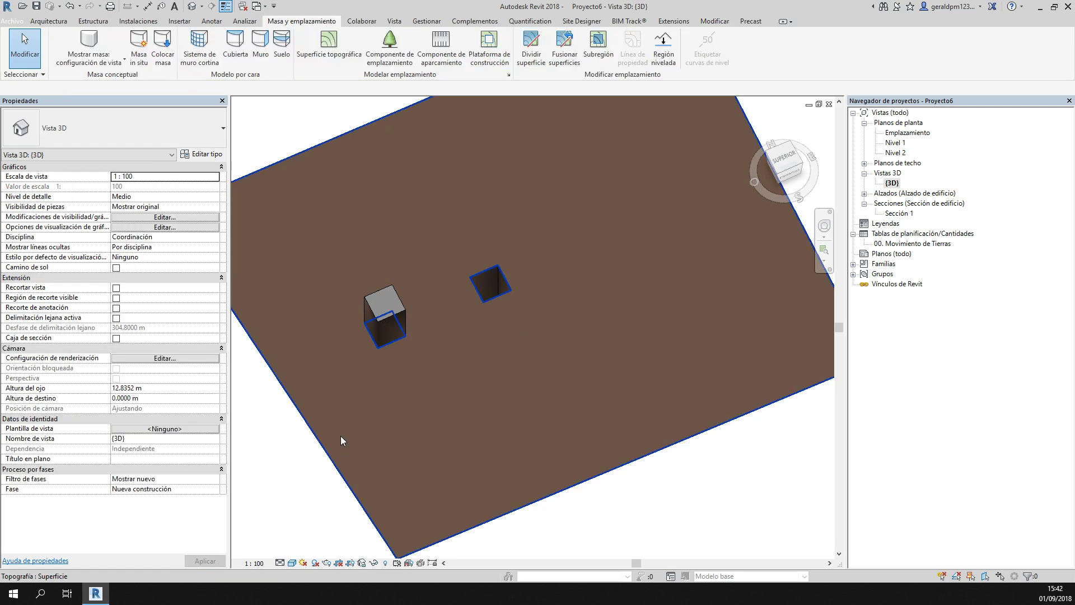
{"action": "mouse_move", "coordinate": [340, 435]}
{"action": "middle_mouse_down", "text": "shift"}
{"action": "mouse_move", "coordinate": [379, 227]}
{"action": "mouse_move", "coordinate": [417, 276]}
{"action": "middle_mouse_up", "text": "shift"}
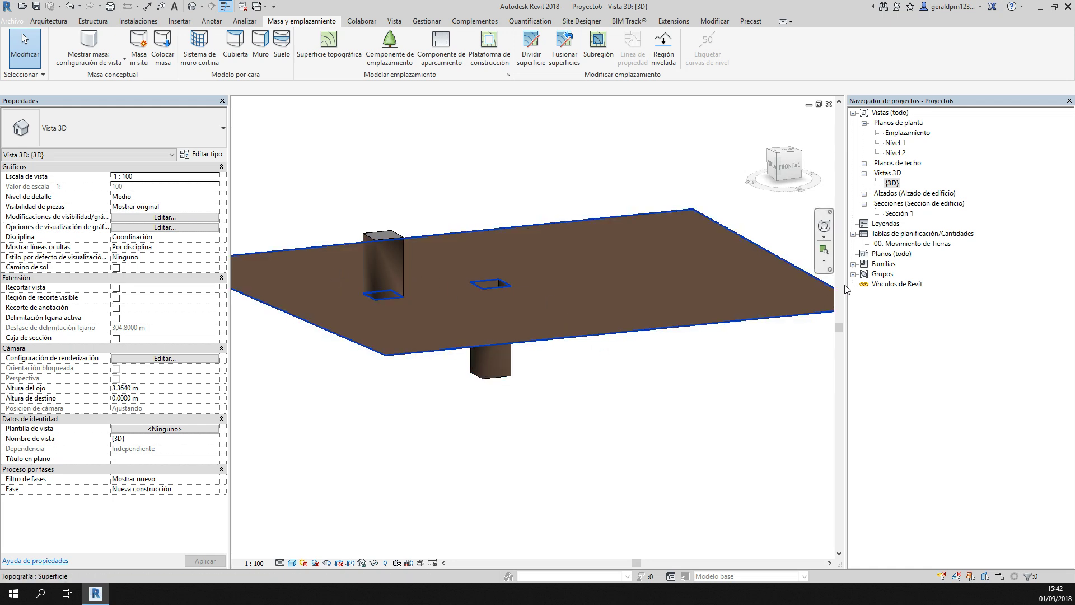
{"action": "double_click", "coordinate": [907, 244]}
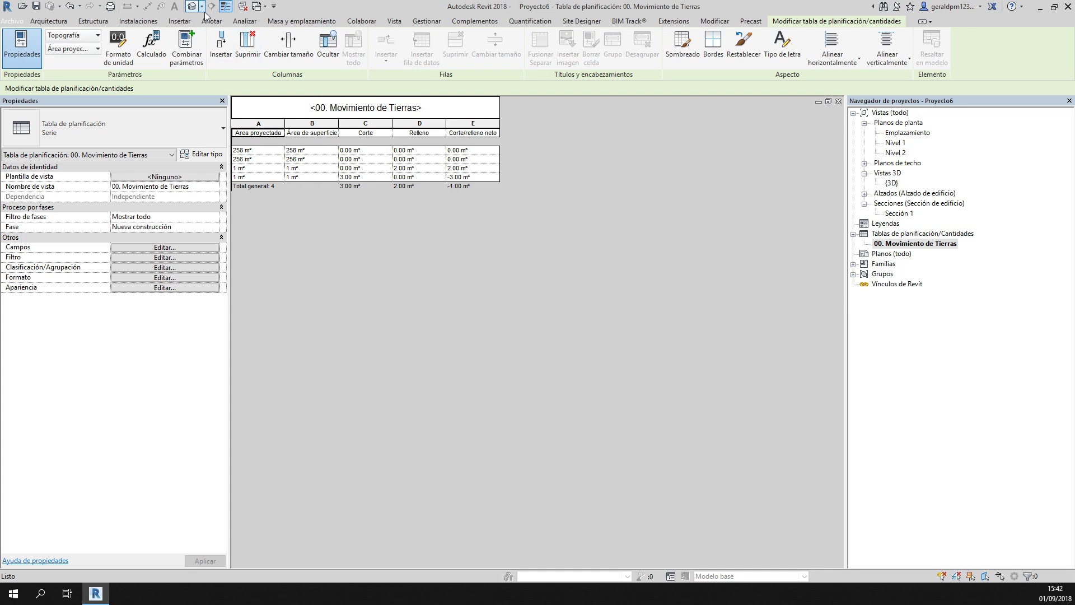
{"action": "left_click", "coordinate": [194, 8]}
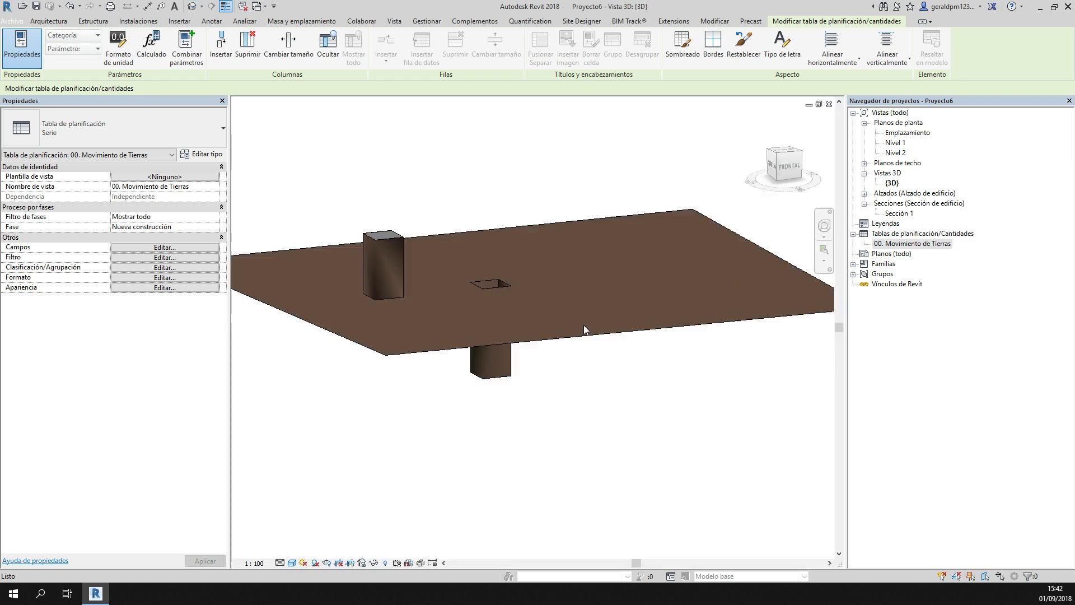
{"action": "mouse_move", "coordinate": [559, 362]}
{"action": "middle_mouse_down", "text": "shift"}
{"action": "mouse_move", "coordinate": [546, 475]}
{"action": "mouse_move", "coordinate": [377, 435]}
{"action": "mouse_move", "coordinate": [569, 422]}
{"action": "mouse_move", "coordinate": [544, 347]}
{"action": "mouse_move", "coordinate": [549, 468]}
{"action": "middle_mouse_up", "text": "shift"}
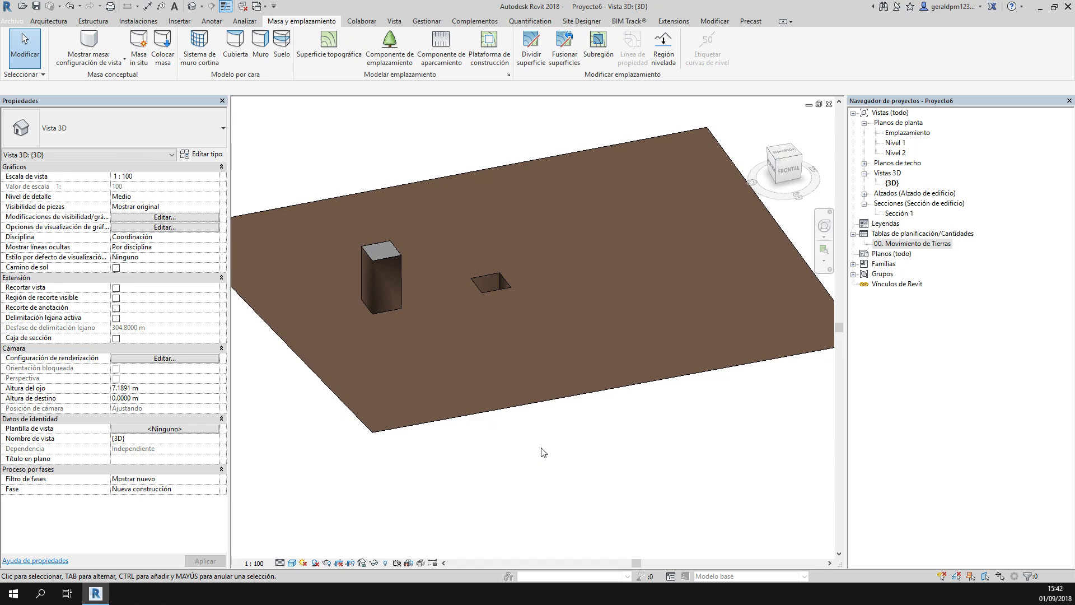
{"action": "scroll", "coordinate": [418, 218], "scroll_direction": "up", "scroll_amount": 3}
{"action": "scroll", "coordinate": [394, 210], "scroll_direction": "up", "scroll_amount": 1}
{"action": "middle_click_drag", "start_coordinate": [372, 161], "coordinate": [403, 139]}
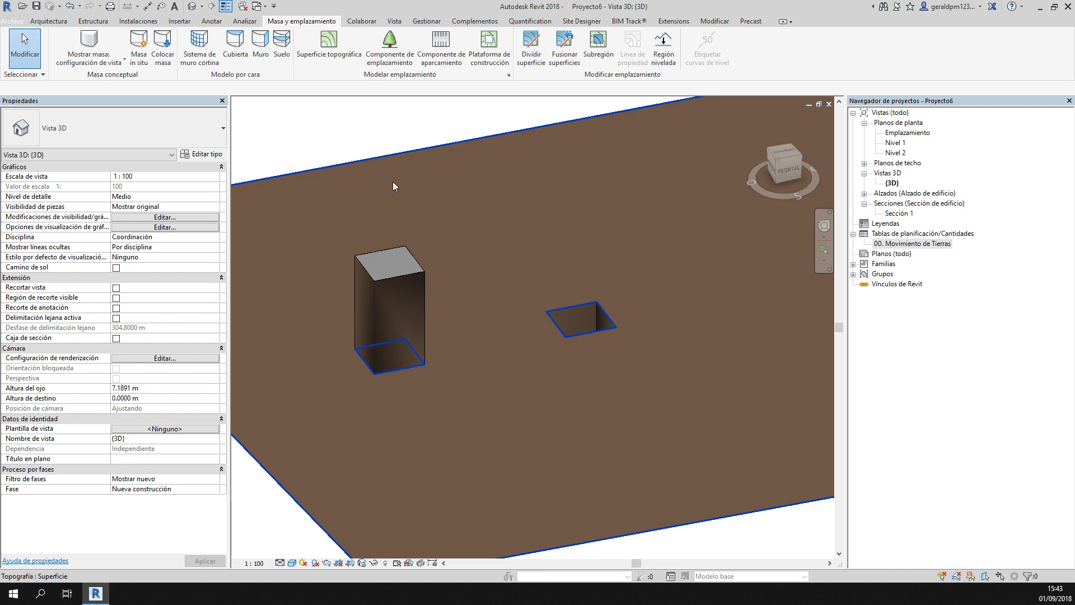
{"action": "middle_click_drag", "start_coordinate": [392, 181], "coordinate": [396, 149]}
{"action": "double_click", "coordinate": [910, 244]}
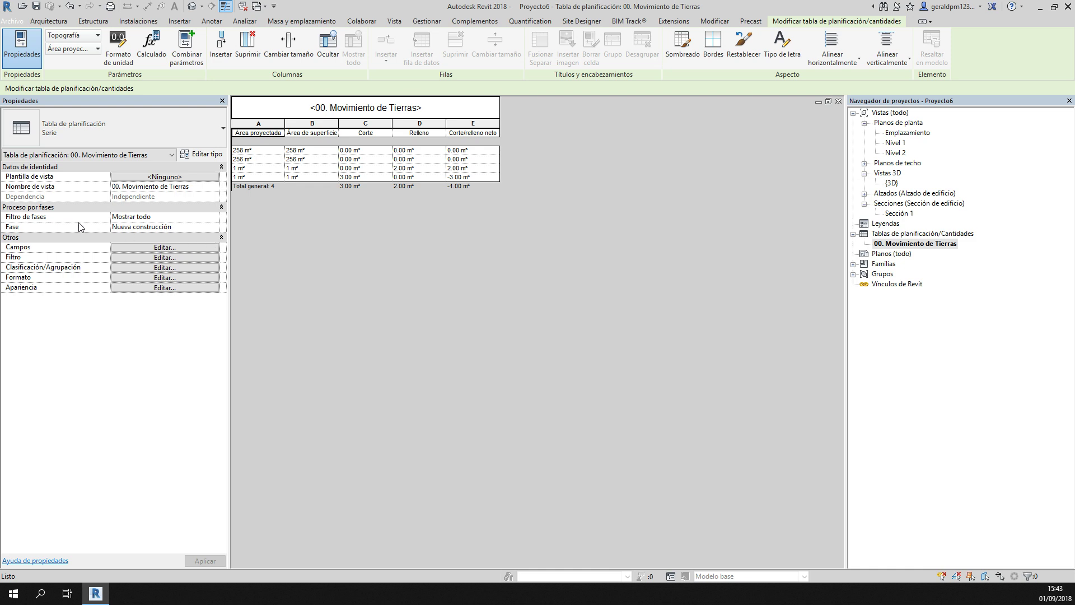
- Set the schedule's phase filter to Mostrar nuevo and filter Área proyectada not equal to 256 m²
{"action": "left_click", "coordinate": [216, 218]}
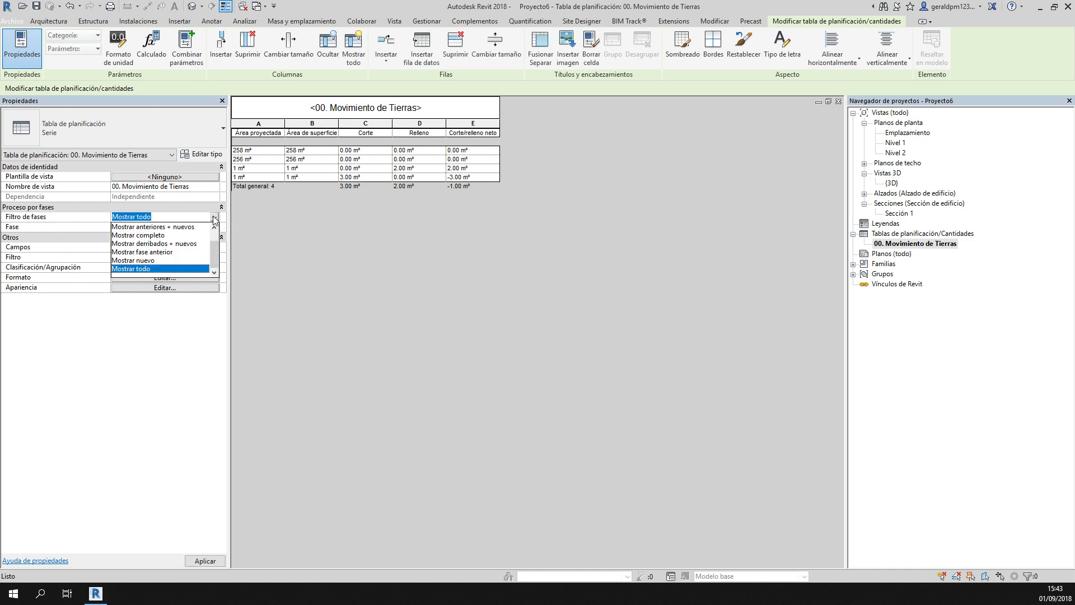
{"action": "left_click", "coordinate": [147, 259]}
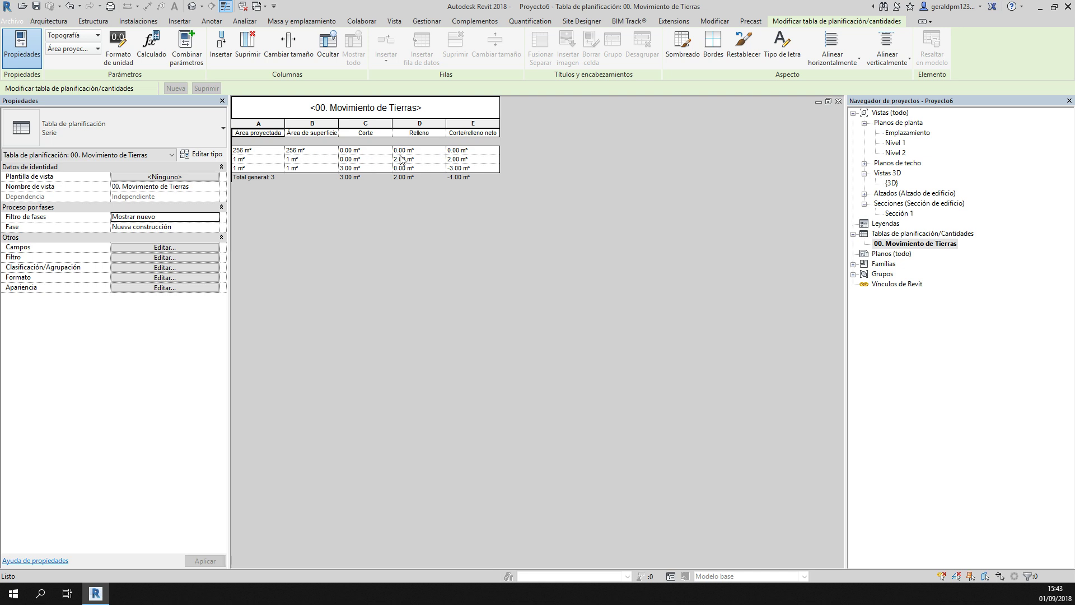
{"action": "left_click", "coordinate": [150, 257]}
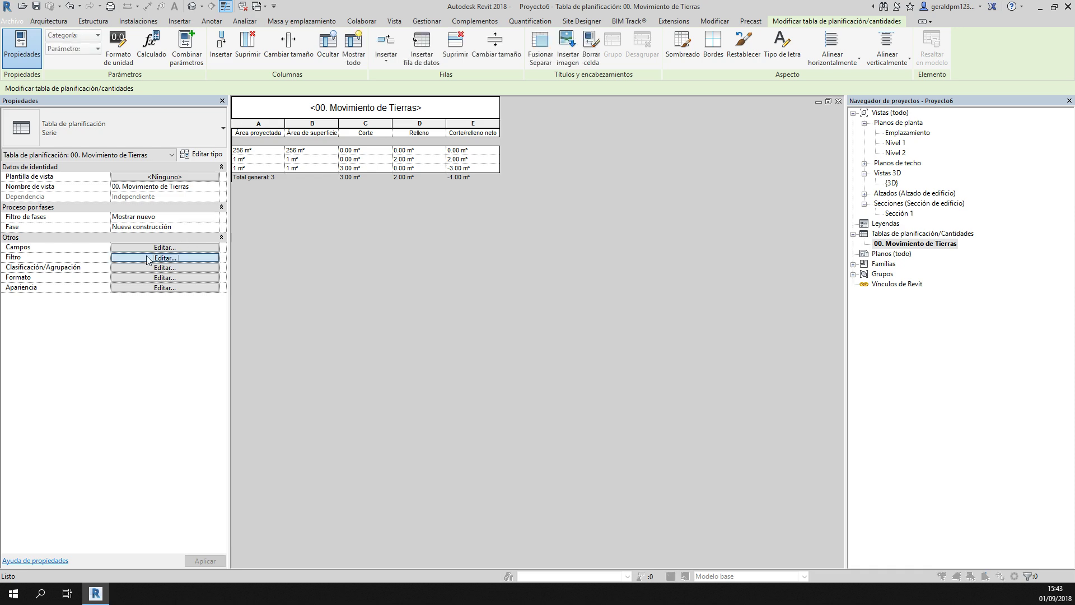
{"action": "left_click", "coordinate": [348, 120]}
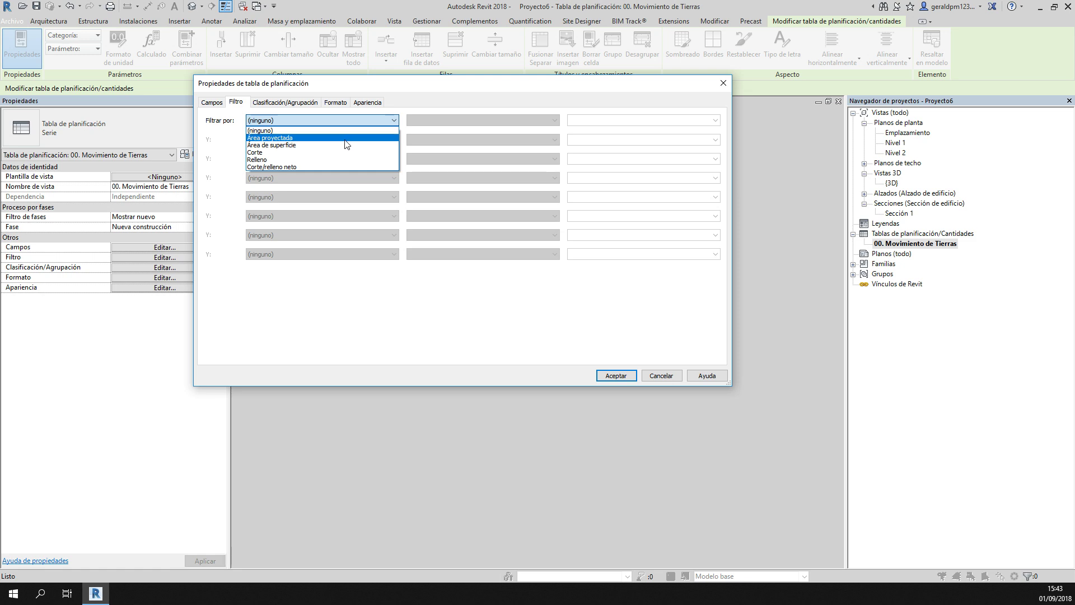
{"action": "left_click", "coordinate": [345, 139]}
{"action": "left_click", "coordinate": [451, 121]}
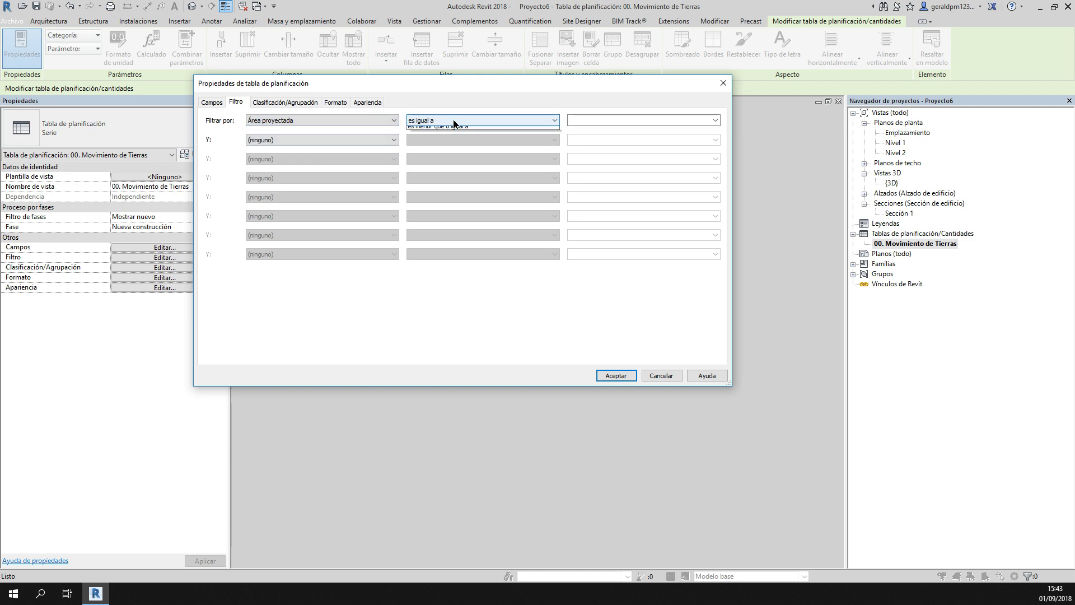
{"action": "left_click", "coordinate": [447, 139]}
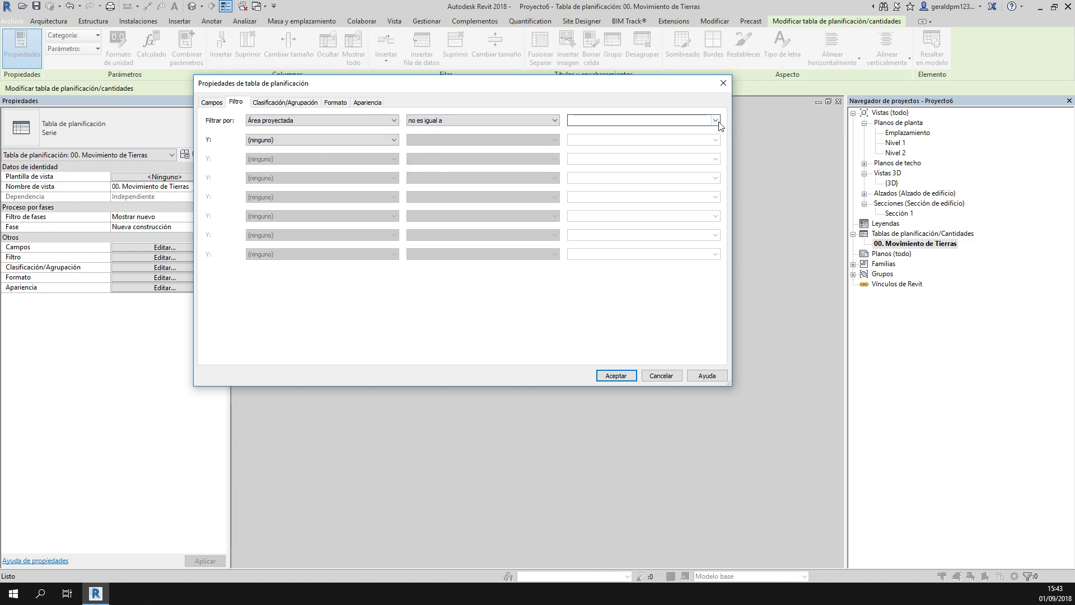
{"action": "left_click", "coordinate": [715, 120]}
{"action": "left_click", "coordinate": [615, 138]}
{"action": "left_click", "coordinate": [616, 375]}
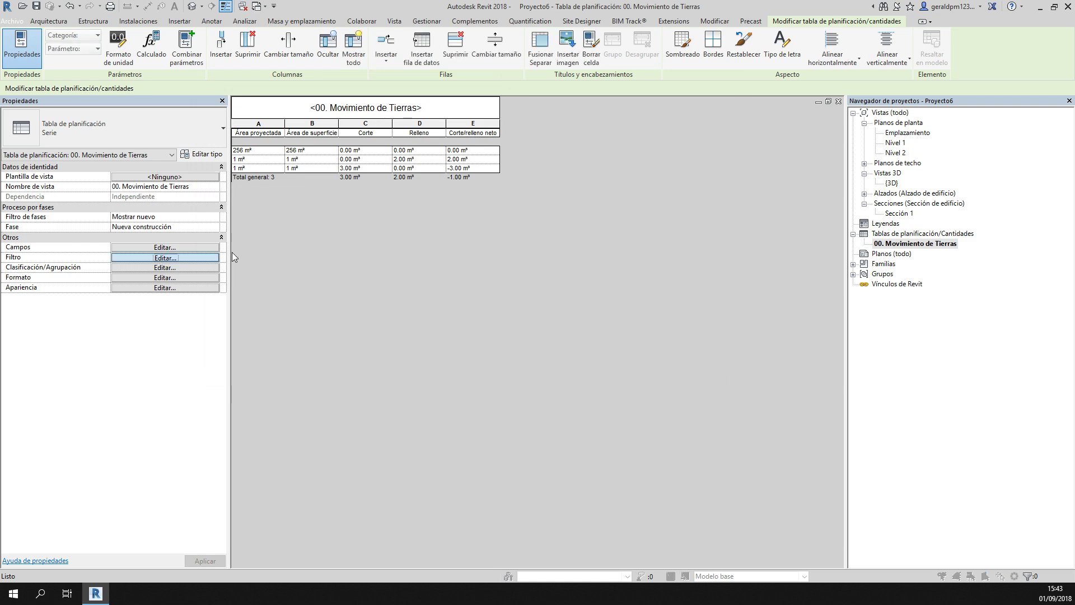
- Redo the schedule filter, picking 256 m² as the excluded Área proyectada value
{"action": "left_click", "coordinate": [162, 257]}
{"action": "left_click", "coordinate": [715, 120]}
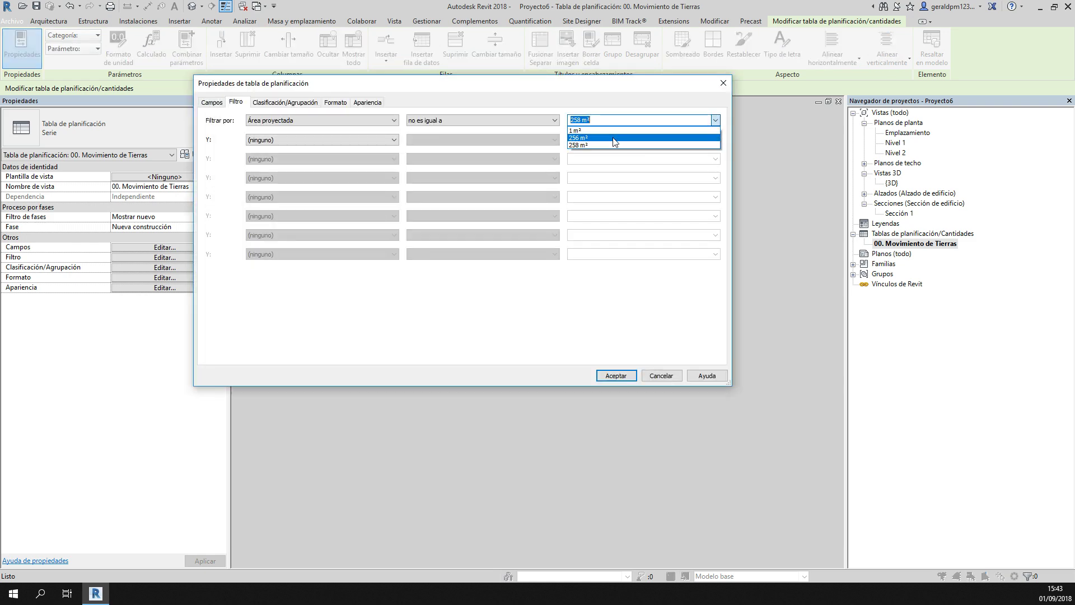
{"action": "left_click", "coordinate": [582, 140]}
{"action": "left_click", "coordinate": [616, 375]}
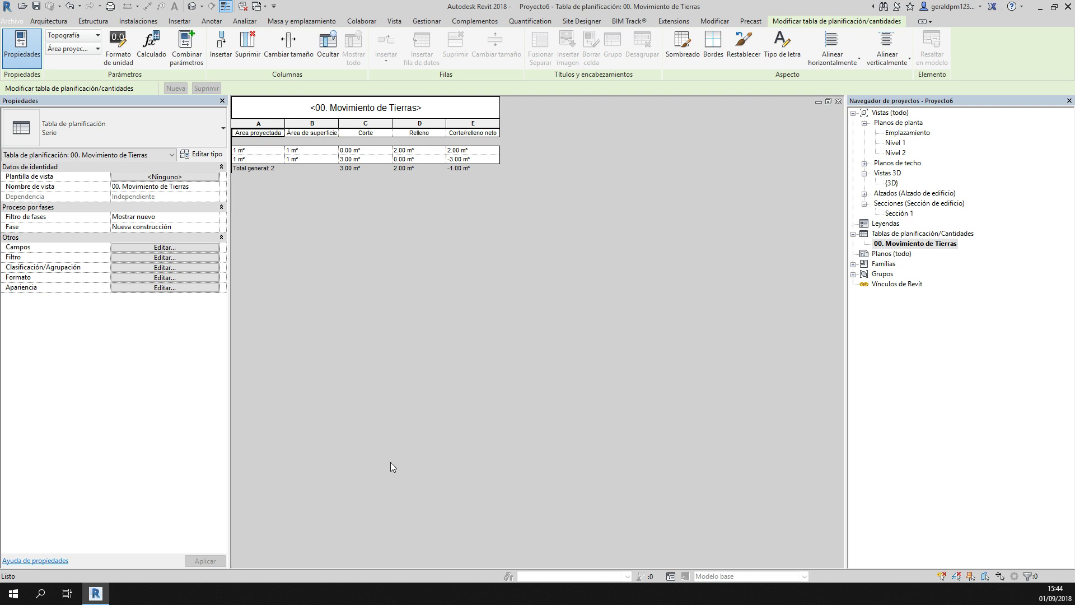
- Open the default 3D view and frame the terrain with its raised and sunken pads
{"action": "left_click", "coordinate": [192, 7]}
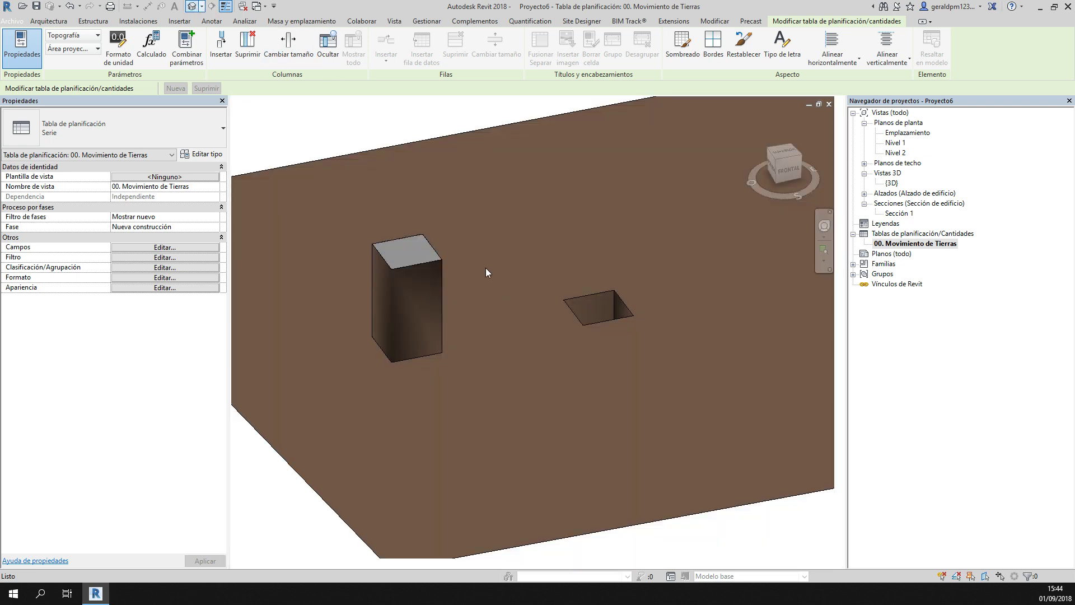
{"action": "scroll", "coordinate": [533, 385], "scroll_direction": "down", "scroll_amount": 2}
{"action": "scroll", "coordinate": [533, 385], "scroll_direction": "down", "scroll_amount": 2}
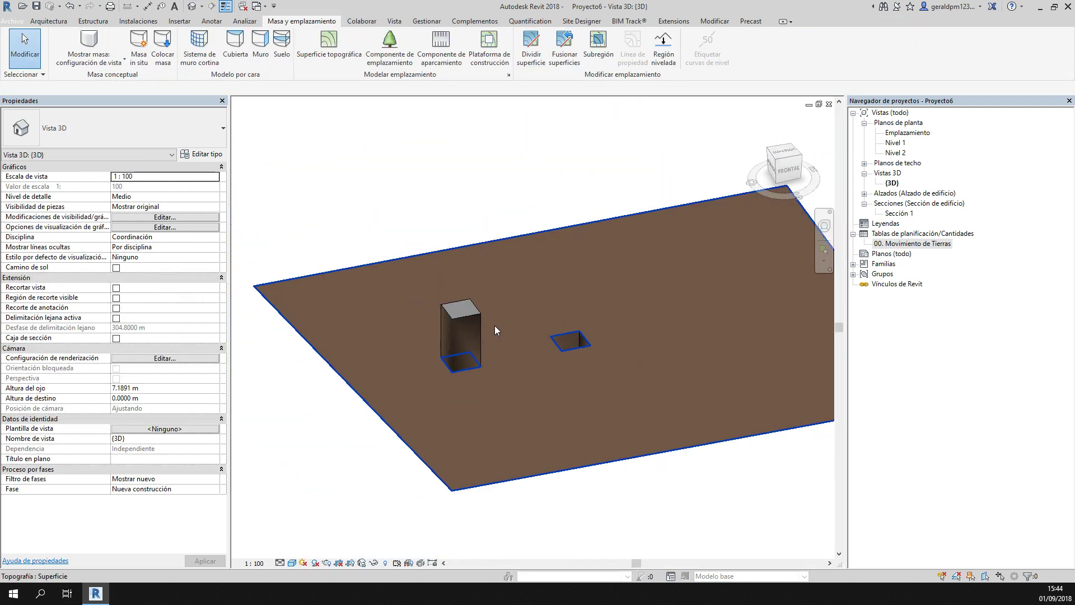
{"action": "middle_click_drag", "start_coordinate": [495, 324], "coordinate": [414, 223]}
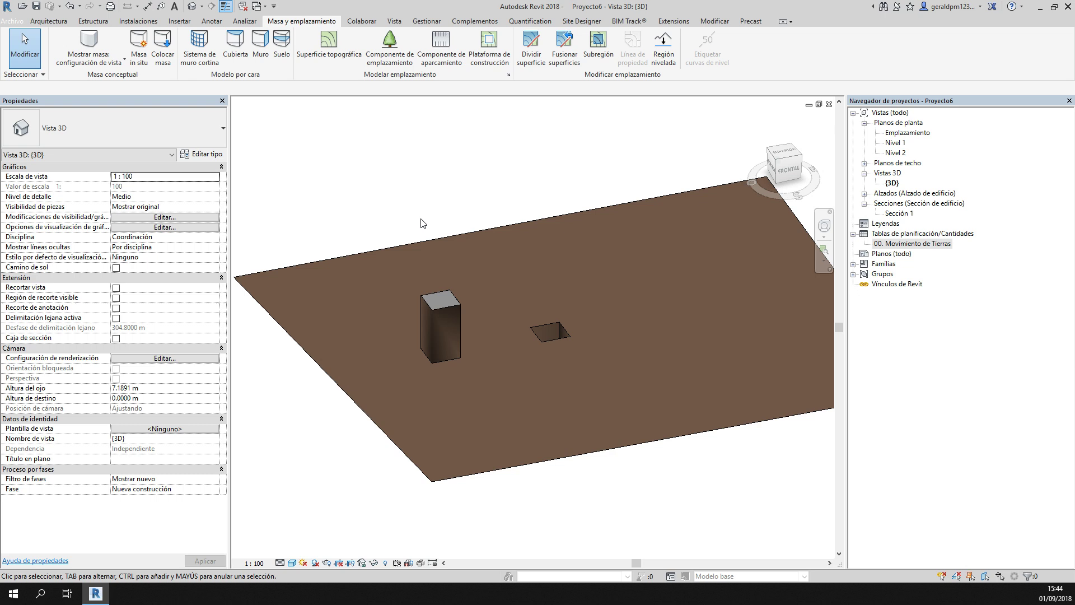
{"action": "mouse_move", "coordinate": [421, 223]}
{"action": "middle_mouse_down"}
{"action": "mouse_move", "coordinate": [402, 215]}
{"action": "mouse_move", "coordinate": [469, 273]}
{"action": "mouse_move", "coordinate": [487, 120]}
{"action": "mouse_move", "coordinate": [447, 151]}
{"action": "middle_mouse_up"}
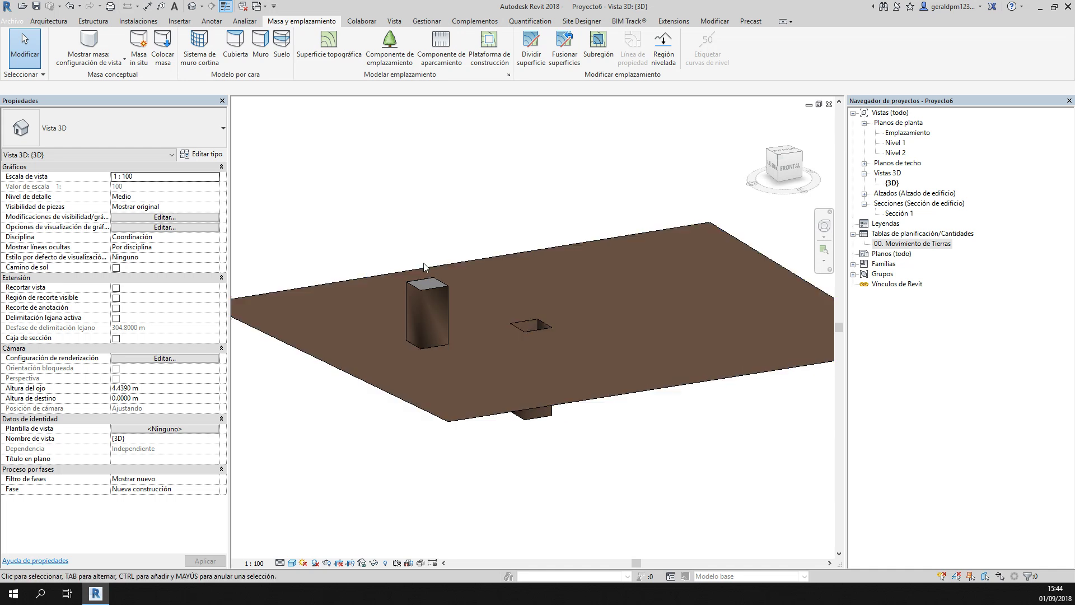